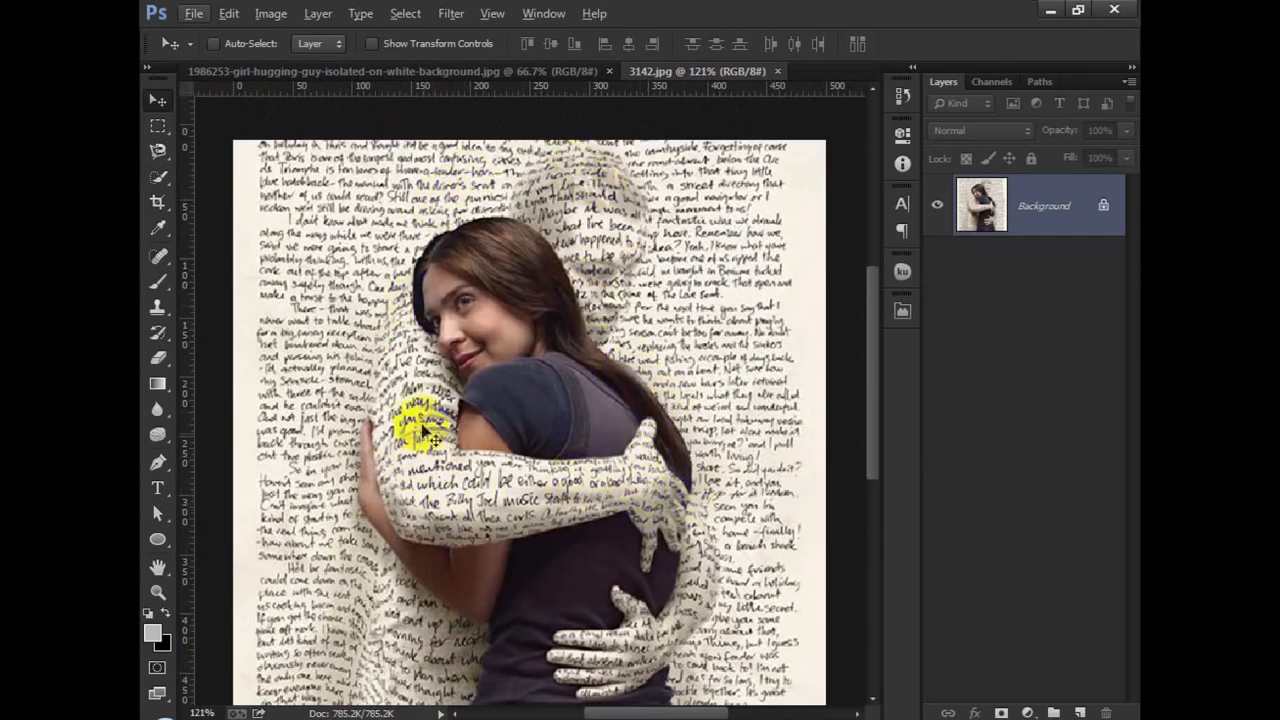
# Switch to the girl-hugging-guy photo and select the boy with Quick Selection, leaving out the girl and her arms
pyautogui.scroll(-1, 557, 257)
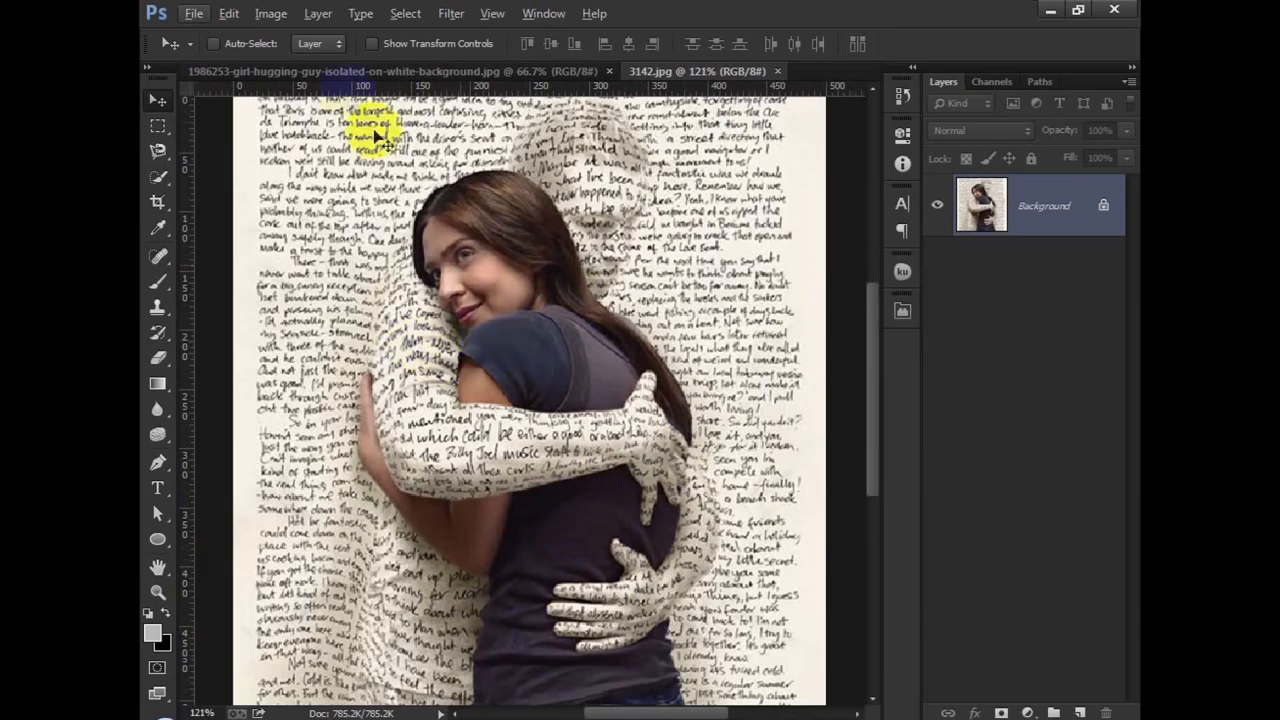
pyautogui.click(345, 69)
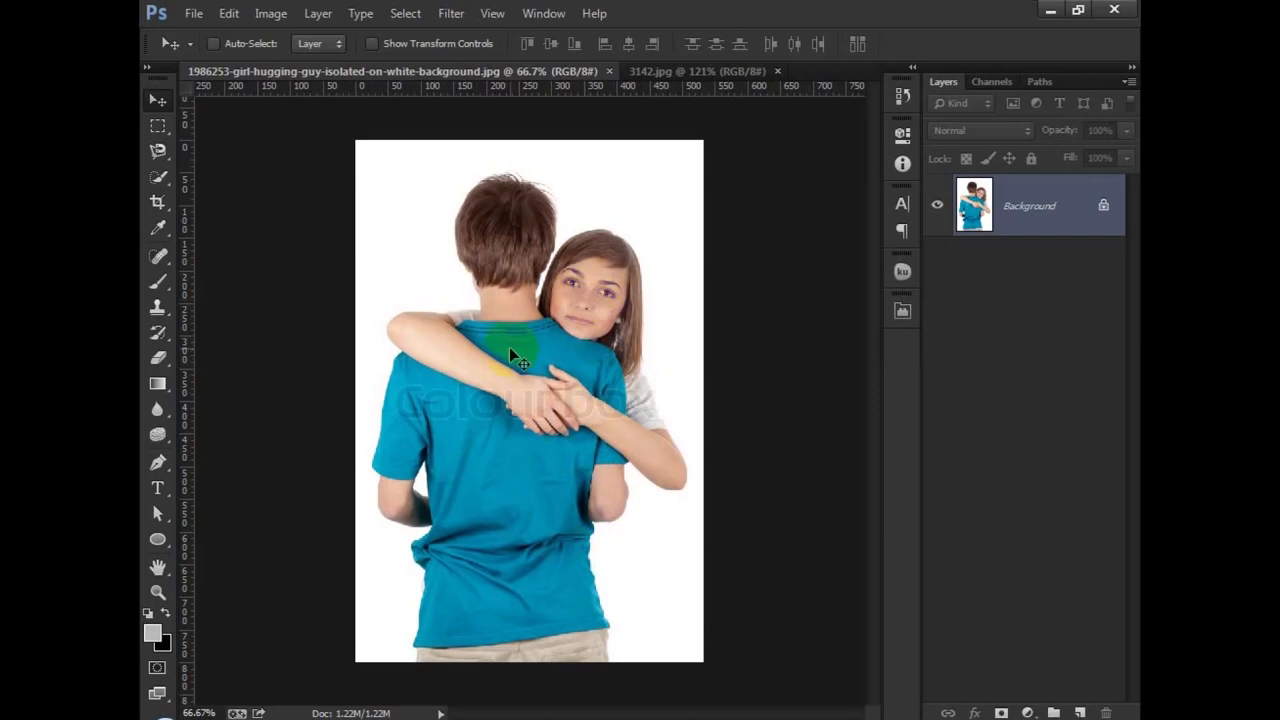
pyautogui.scroll(3, 509, 347)
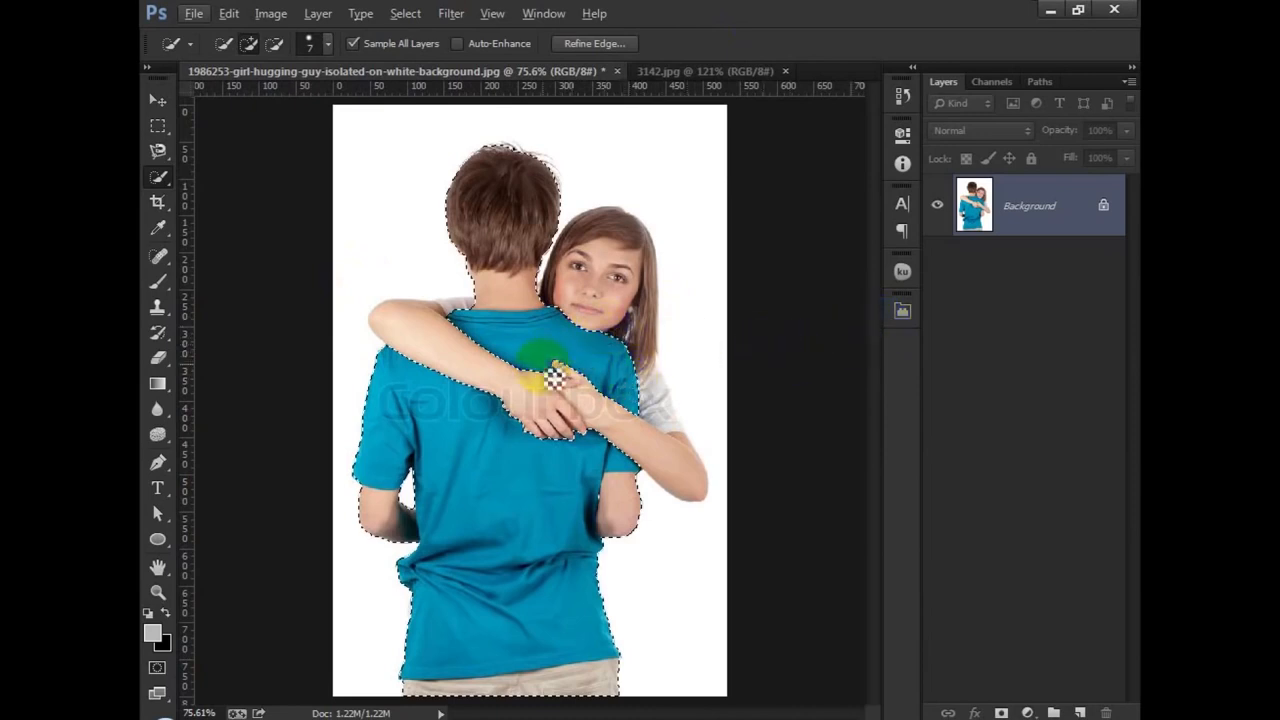
pyautogui.click(650, 328)
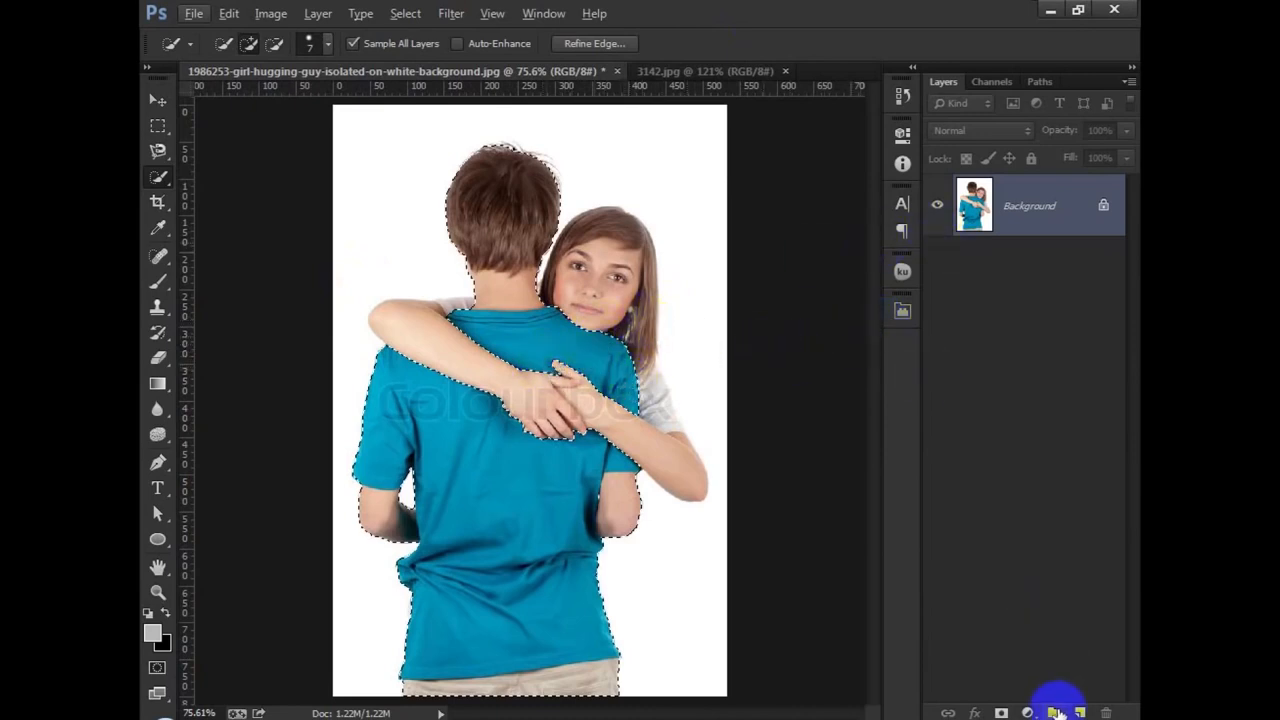
# Duplicate the Background layer, mask the copy with the boy's selection, and hide the original Background
pyautogui.rightClick(1006, 234)
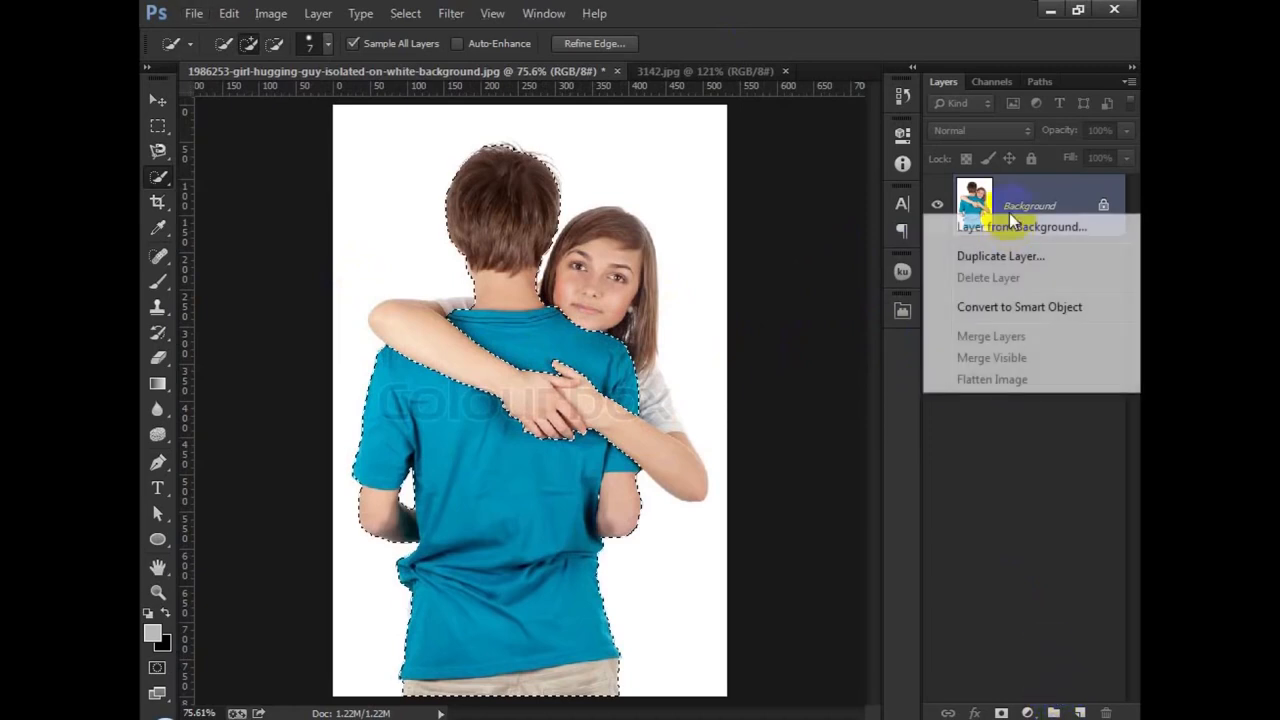
pyautogui.click(1020, 253)
pyautogui.click(836, 224)
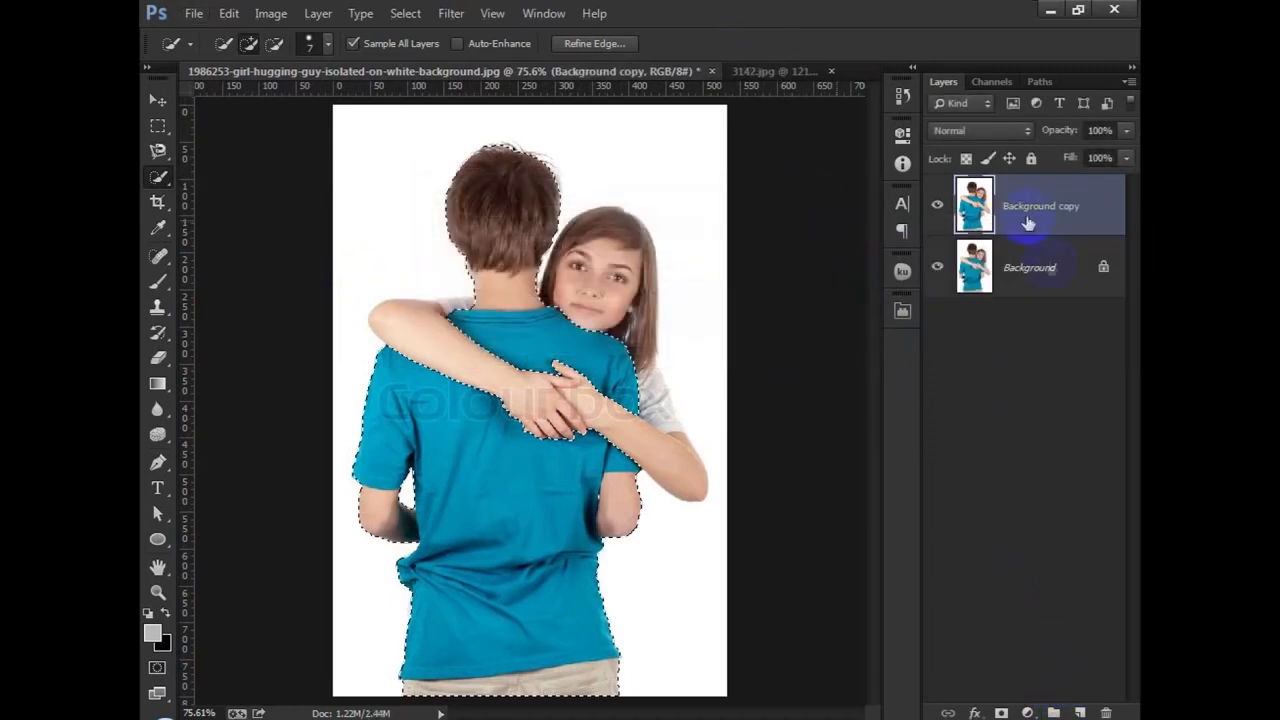
pyautogui.click(1001, 712)
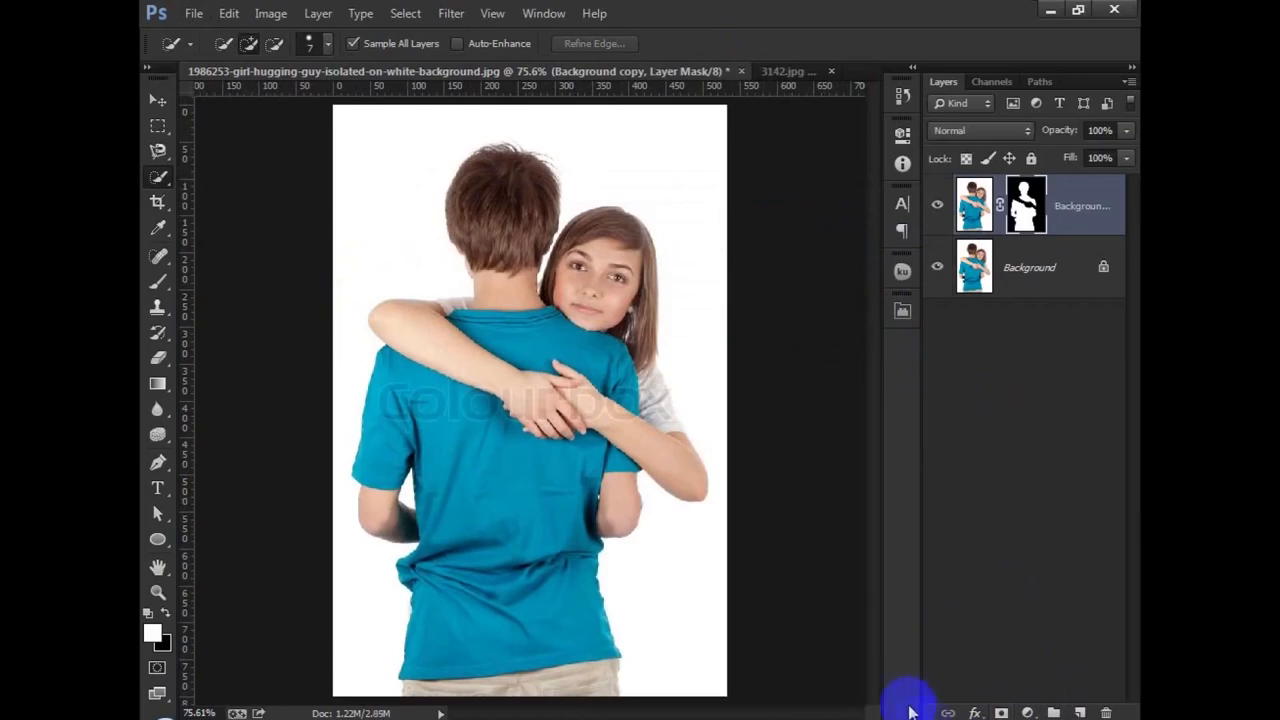
pyautogui.click(935, 268)
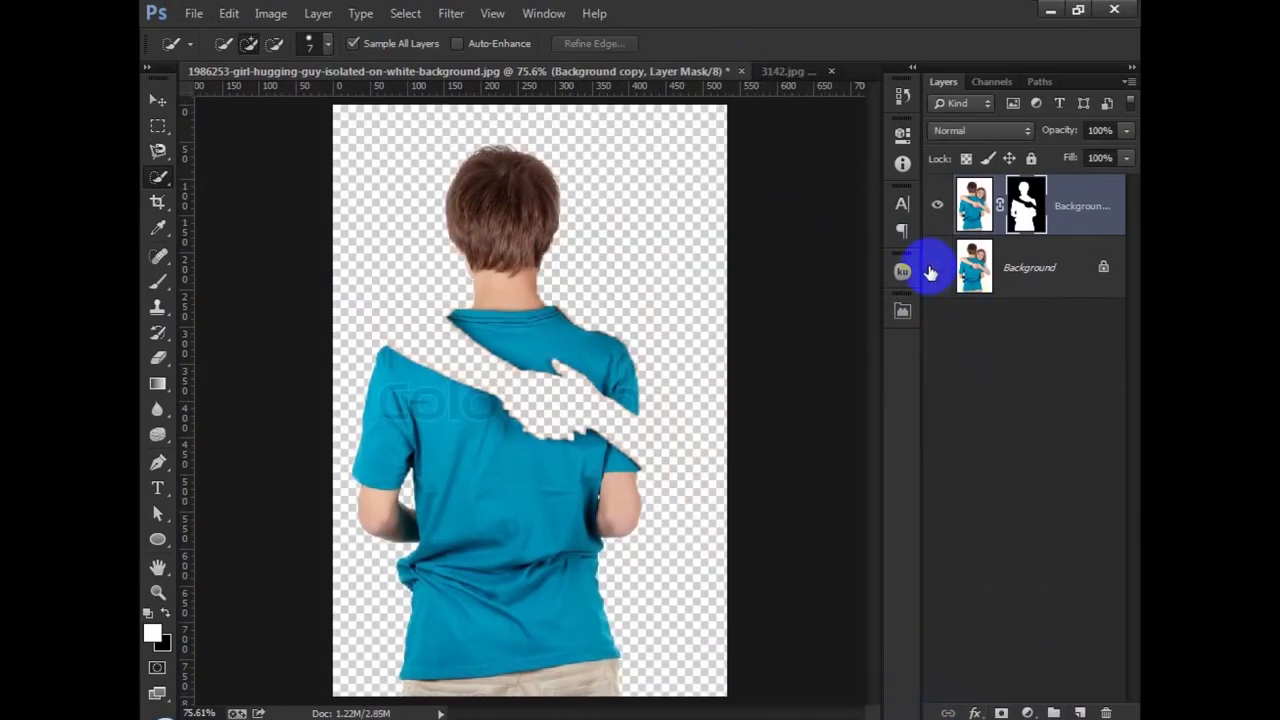
# Refine the copy's layer mask by brushing along the boy's hair and neck edges, with output to Layer Mask
pyautogui.scroll(5, 509, 170)
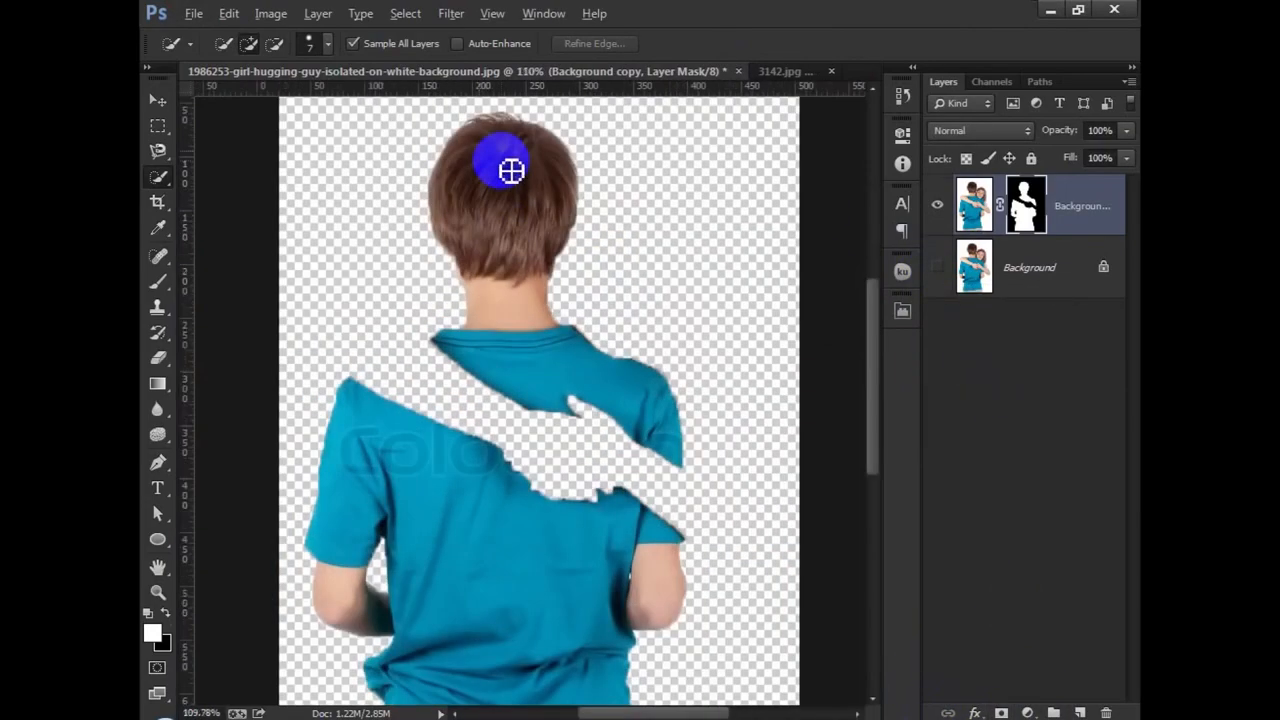
pyautogui.moveTo(543, 197); pyautogui.dragTo(543, 334)
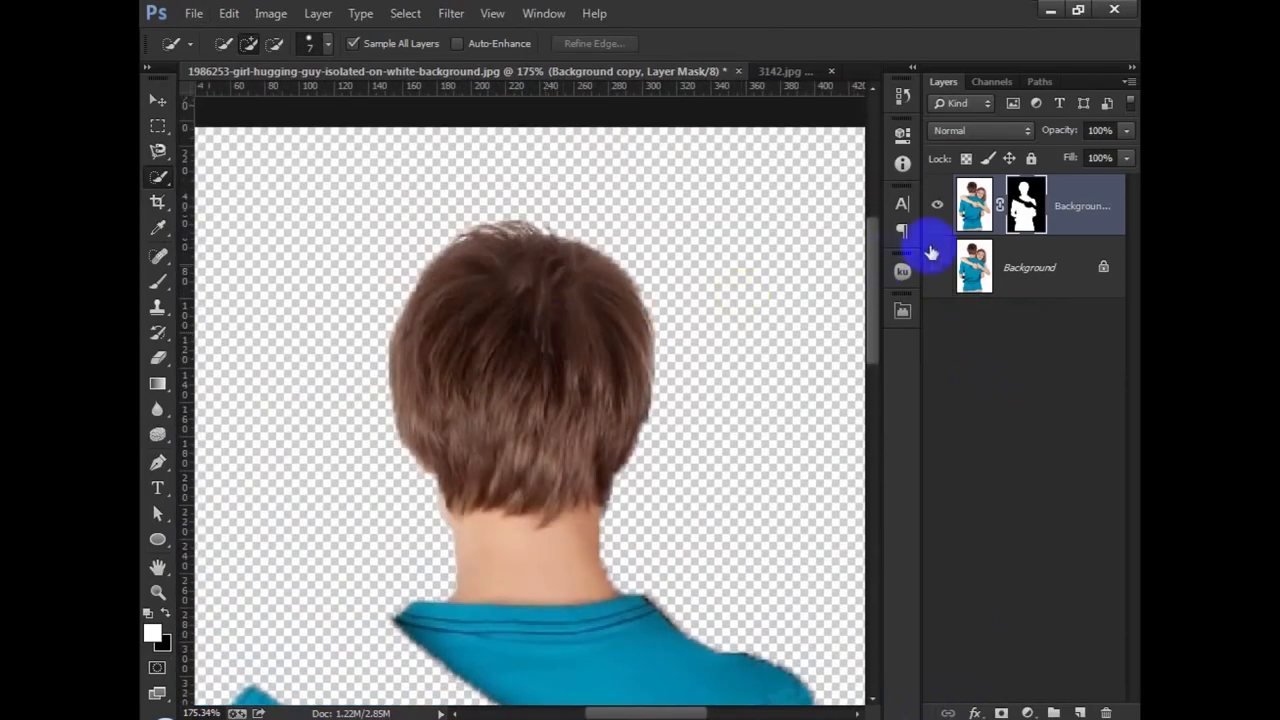
pyautogui.rightClick(1038, 208)
pyautogui.click(995, 366)
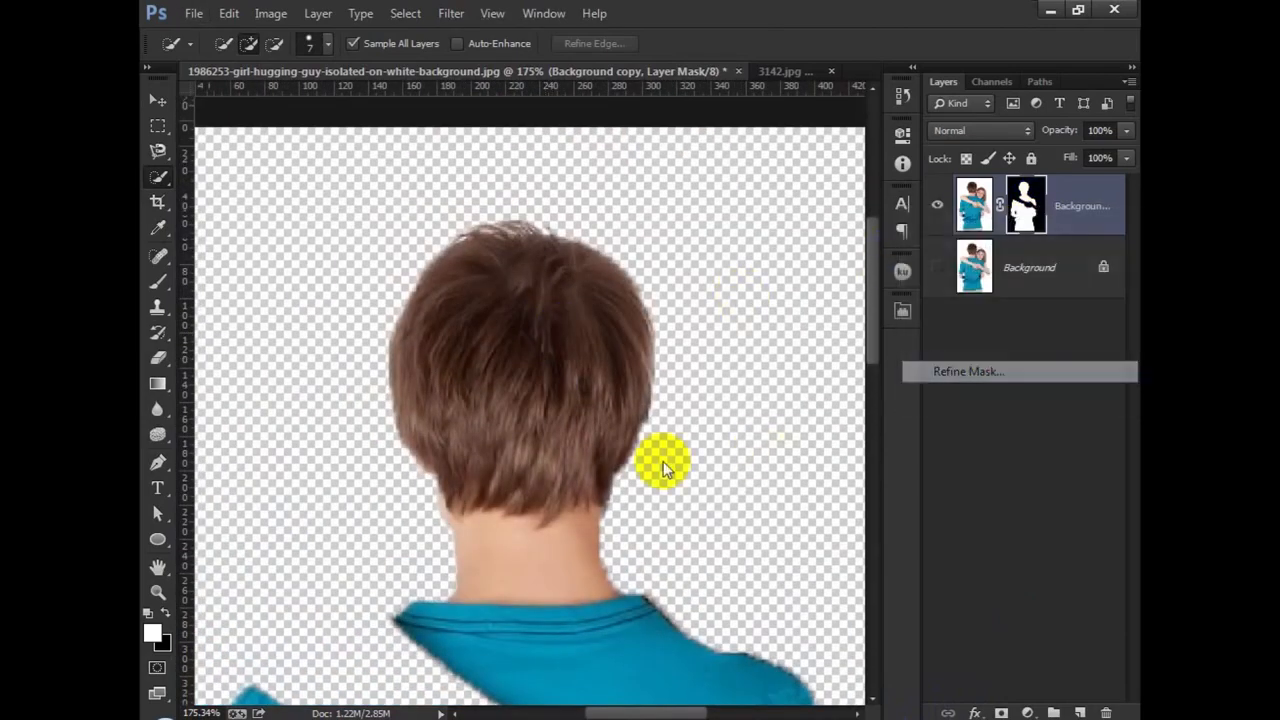
pyautogui.moveTo(400, 466)
pyautogui.mouseDown()
pyautogui.moveTo(374, 373)
pyautogui.moveTo(390, 274)
pyautogui.moveTo(456, 222)
pyautogui.moveTo(506, 213)
pyautogui.moveTo(612, 246)
pyautogui.moveTo(662, 325)
pyautogui.moveTo(658, 410)
pyautogui.moveTo(619, 495)
pyautogui.moveTo(651, 507)
pyautogui.mouseUp()
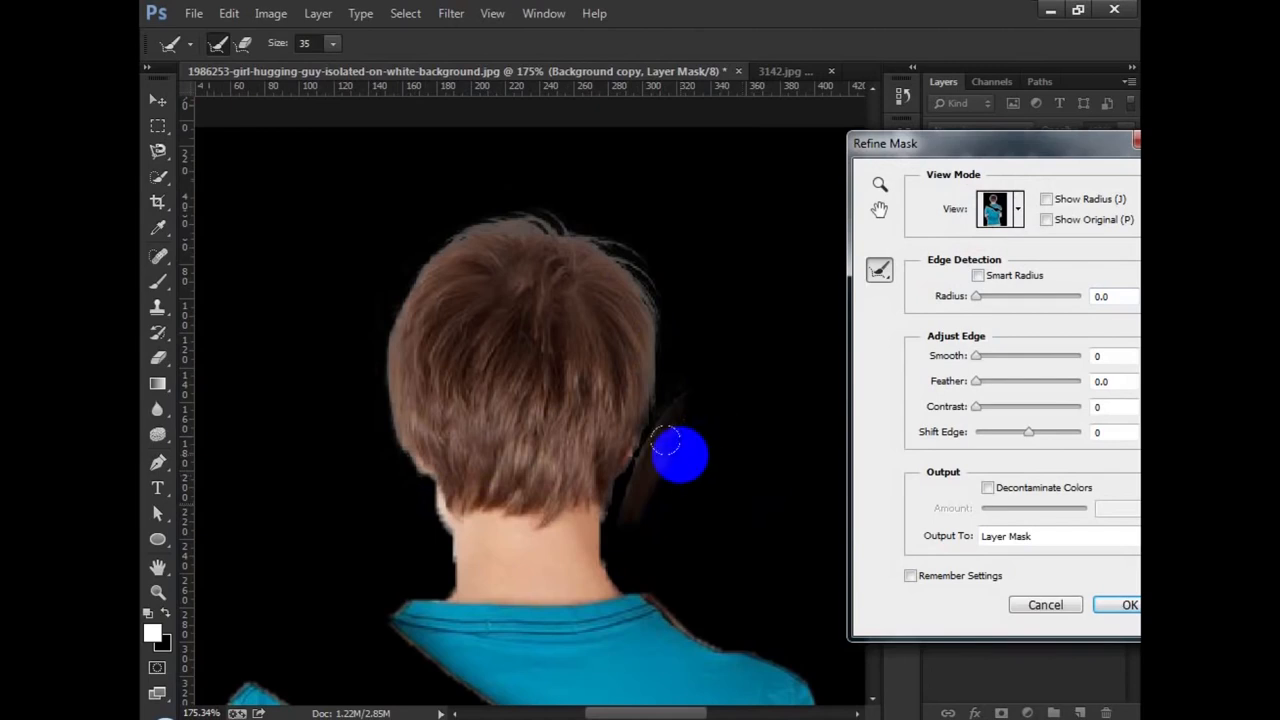
pyautogui.press('[')
pyautogui.press('[')
pyautogui.press('[')
pyautogui.moveTo(608, 520)
pyautogui.mouseDown()
pyautogui.moveTo(659, 409)
pyautogui.moveTo(659, 318)
pyautogui.moveTo(618, 255)
pyautogui.moveTo(556, 216)
pyautogui.moveTo(484, 212)
pyautogui.moveTo(421, 234)
pyautogui.moveTo(397, 275)
pyautogui.moveTo(411, 240)
pyautogui.moveTo(443, 235)
pyautogui.moveTo(415, 264)
pyautogui.moveTo(390, 352)
pyautogui.moveTo(390, 424)
pyautogui.moveTo(412, 503)
pyautogui.mouseUp()
pyautogui.press(']')
pyautogui.press(']')
pyautogui.press(']')
pyautogui.press(']')
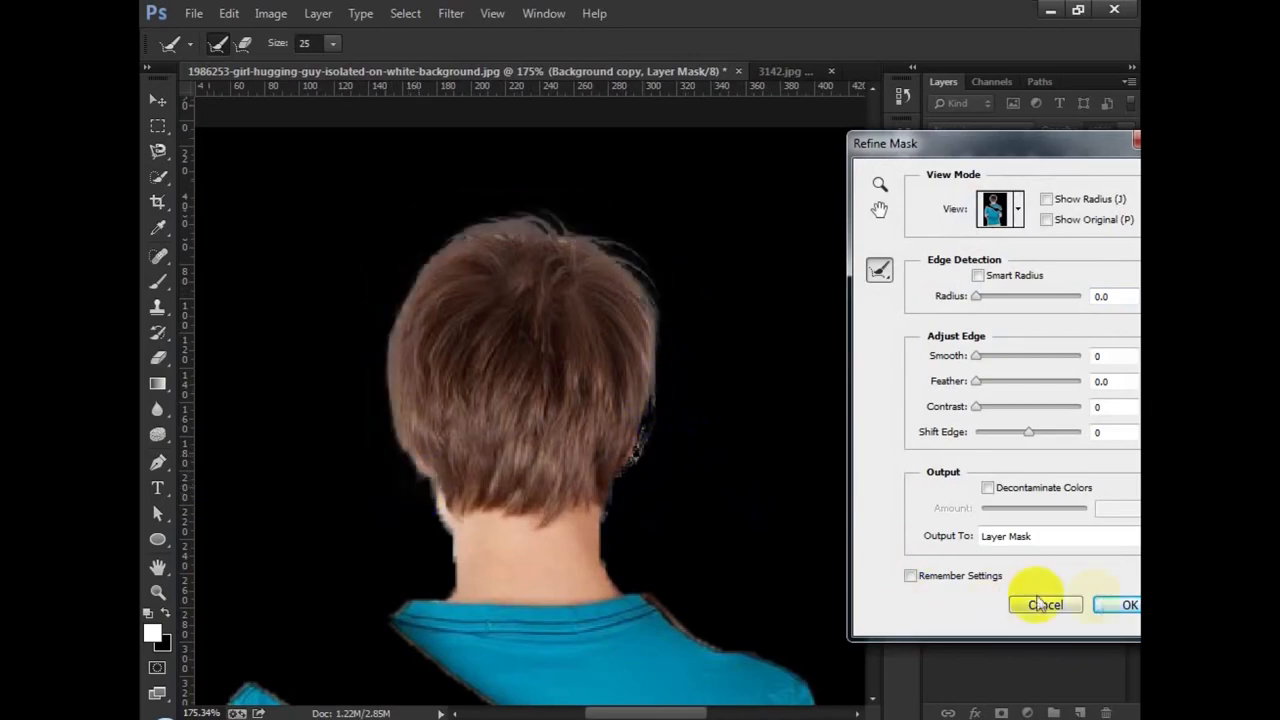
pyautogui.click(1110, 605)
# Show the original Background layer beneath the masked copy
pyautogui.hotkey('ctrl', '-')
pyautogui.hotkey('ctrl', '-')
pyautogui.hotkey('ctrl', '-')
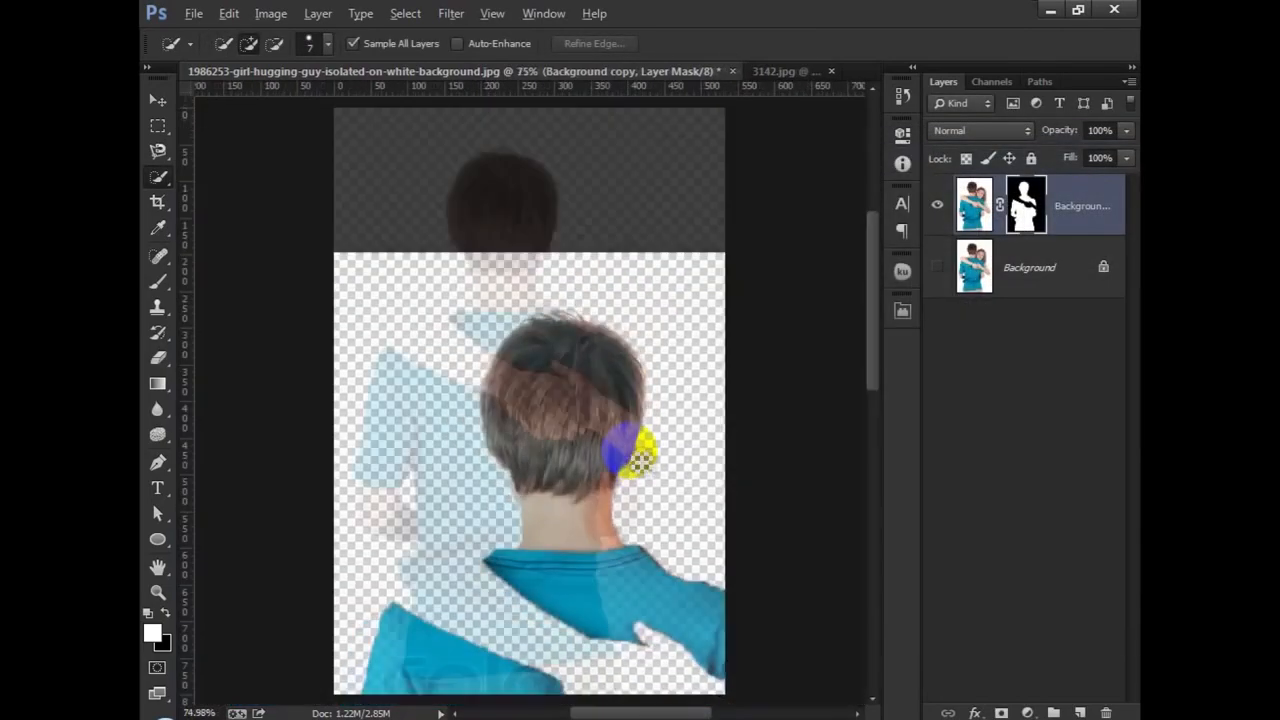
pyautogui.hotkey('ctrl', '0')
pyautogui.click(157, 103)
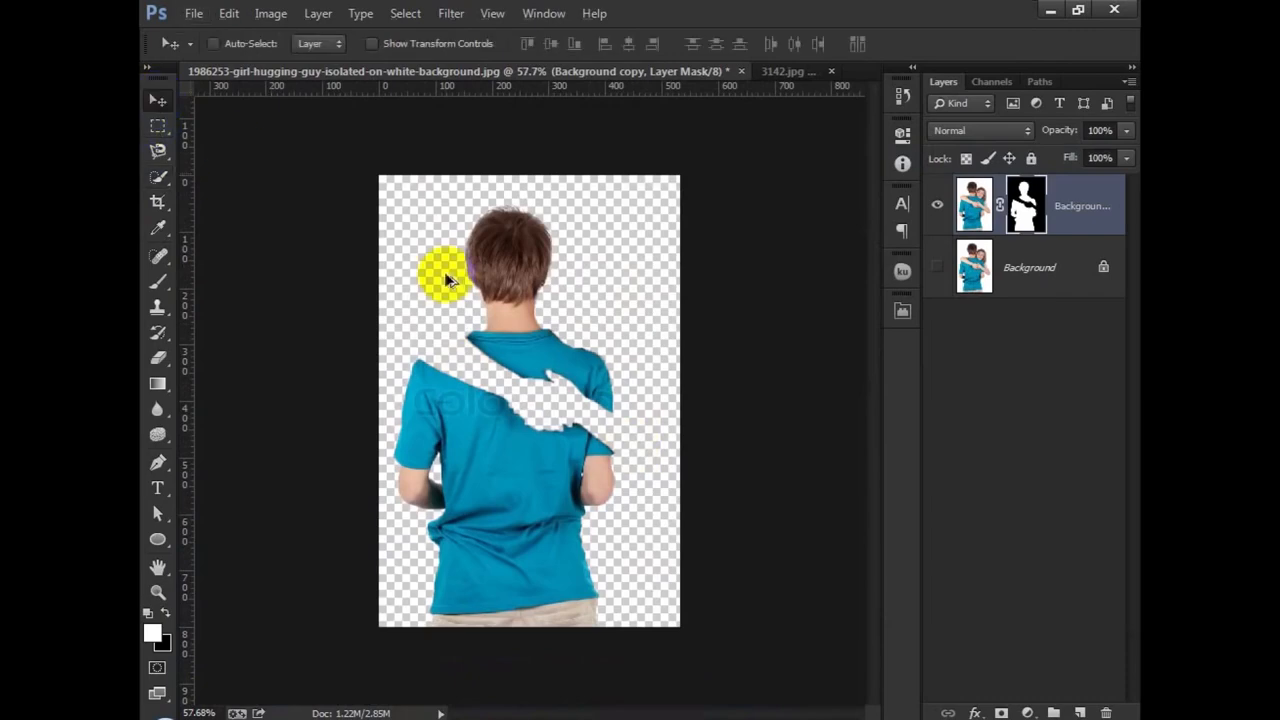
pyautogui.scroll(2, 446, 273)
pyautogui.click(937, 268)
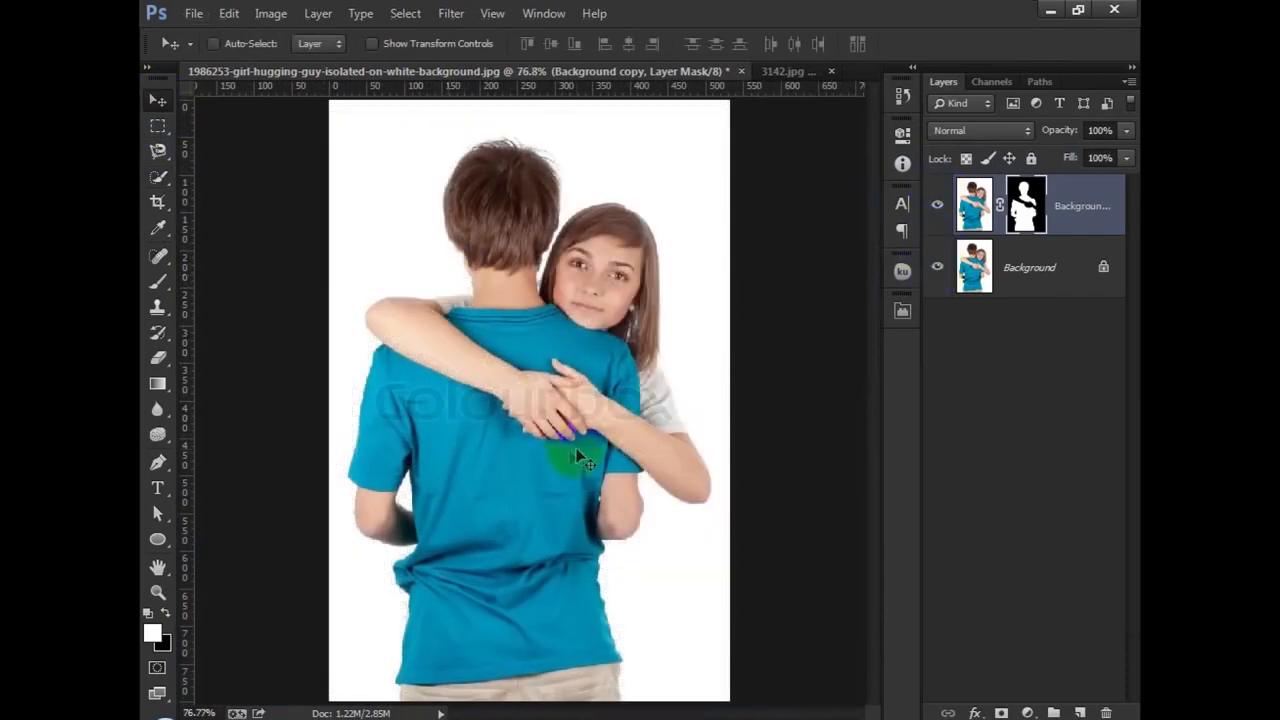
# Hide the masked Background copy layer
pyautogui.click(975, 212)
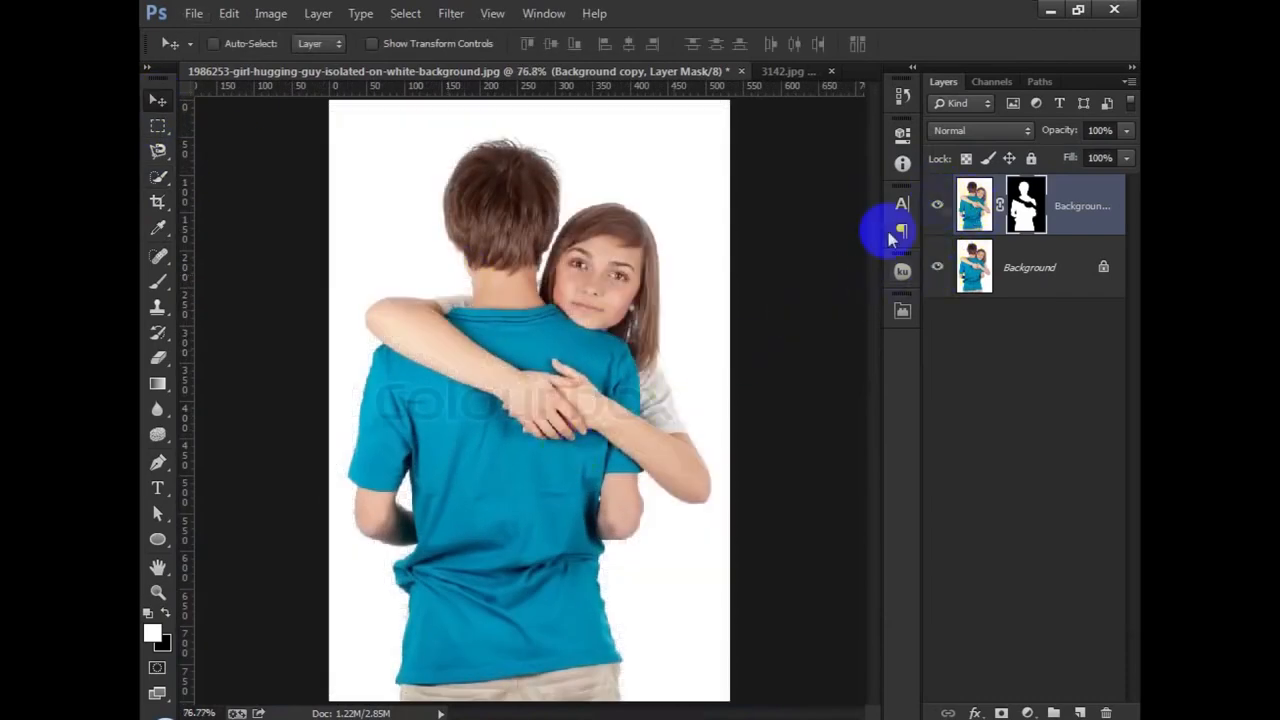
pyautogui.scroll(2, 595, 280)
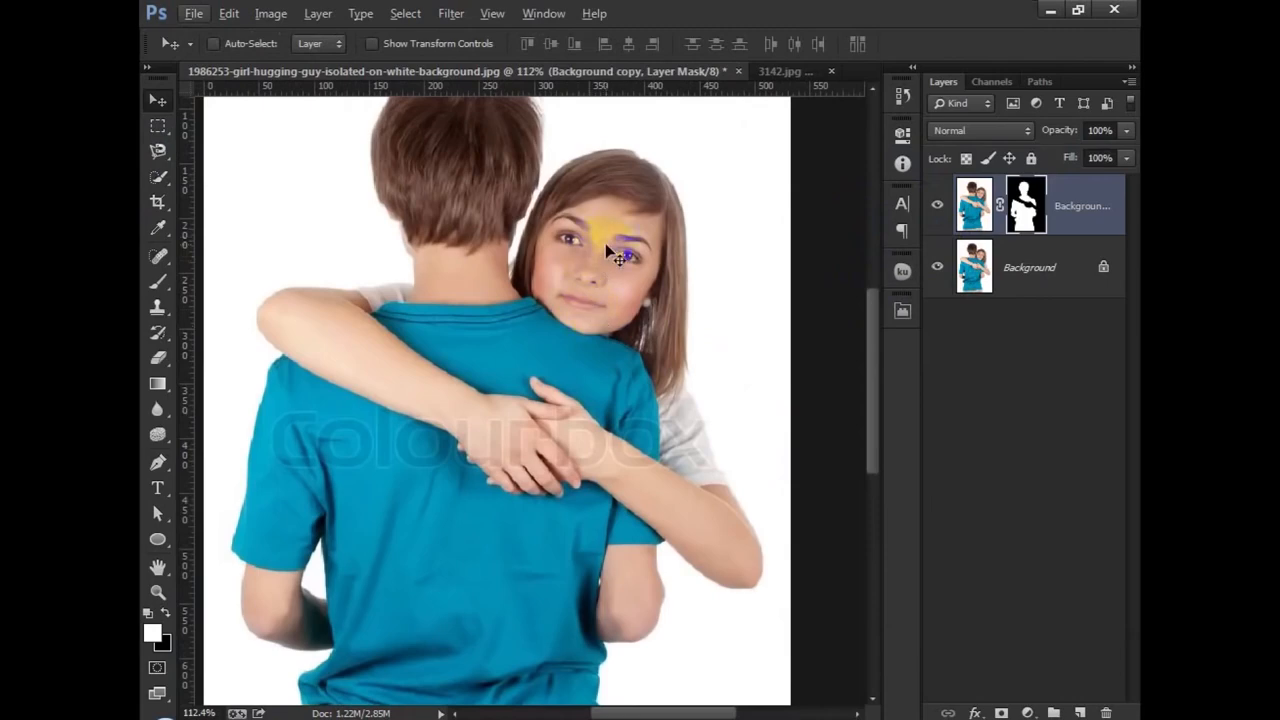
pyautogui.scroll(-3, 608, 250)
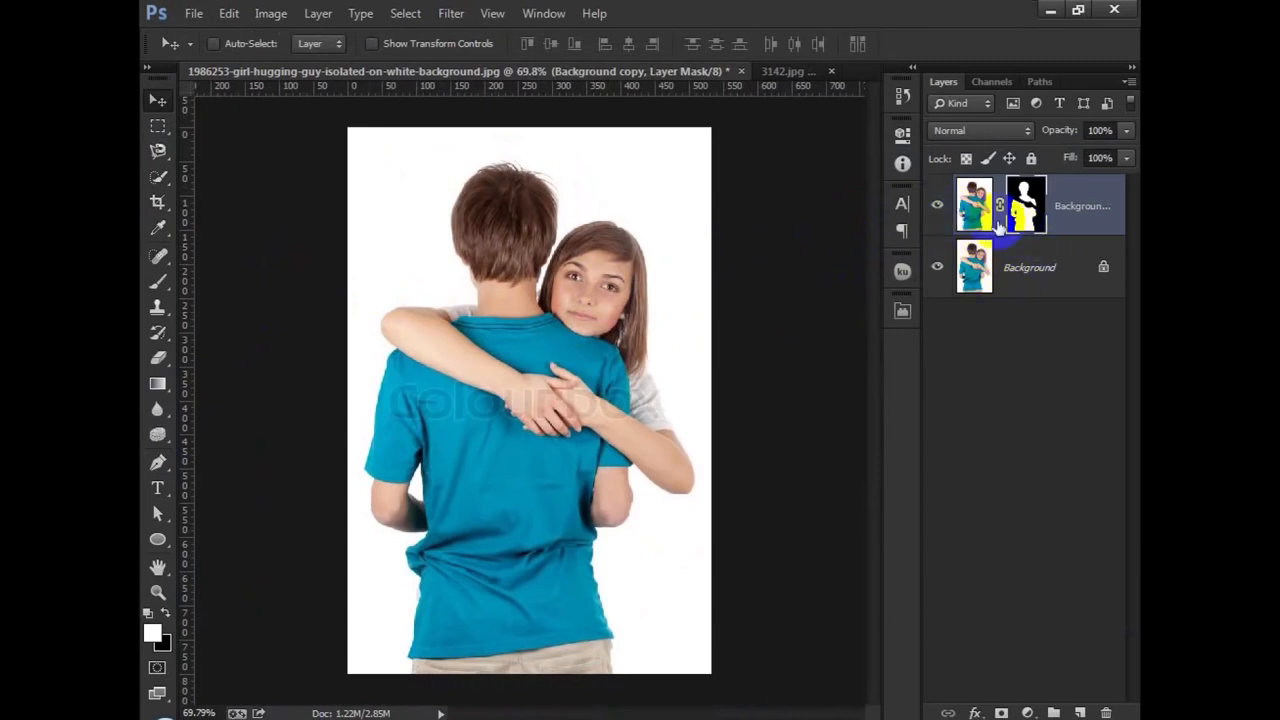
pyautogui.click(940, 207)
pyautogui.click(940, 207)
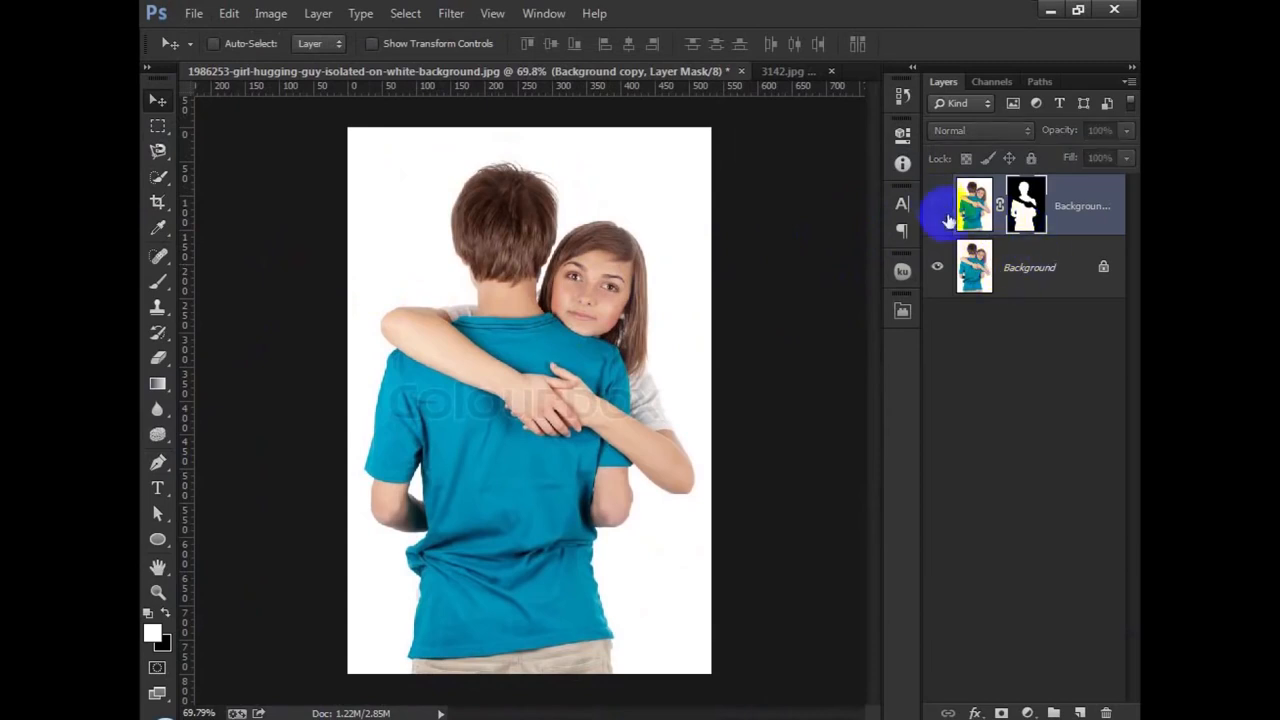
# Add a Black & White adjustment layer on top with Reds at -8 and Yellows at 77
pyautogui.click(1027, 713)
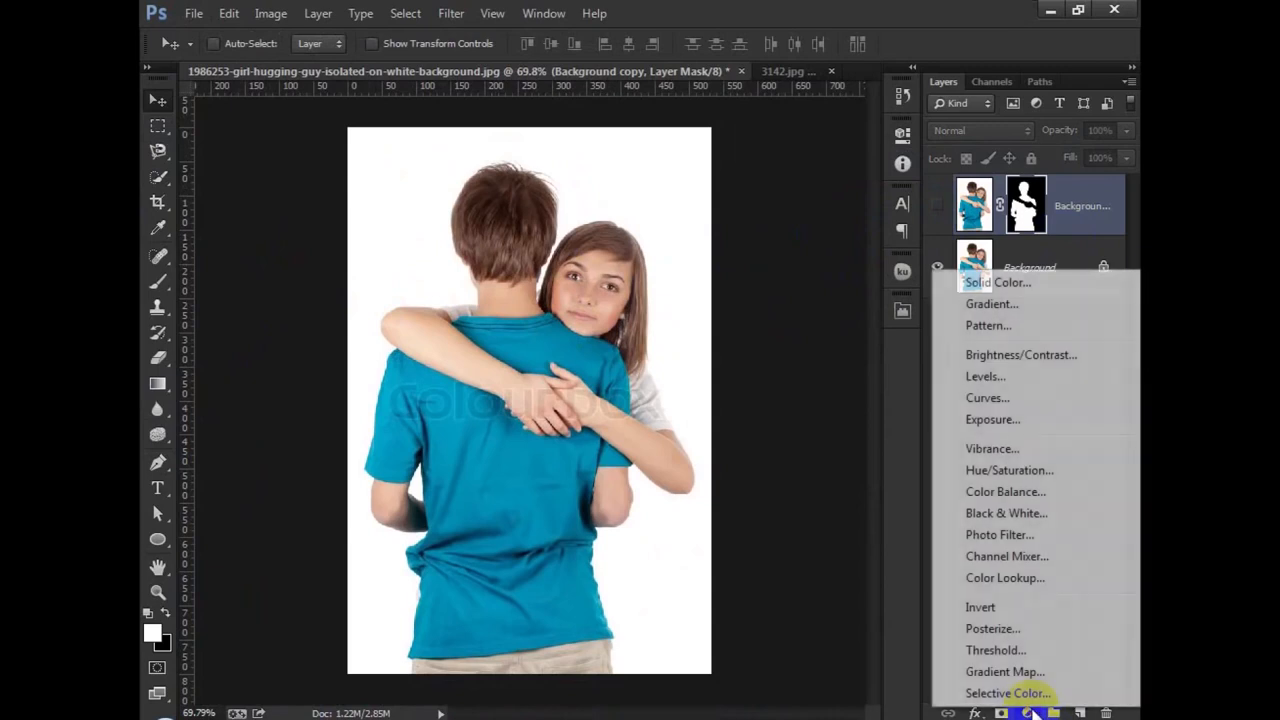
pyautogui.click(1000, 513)
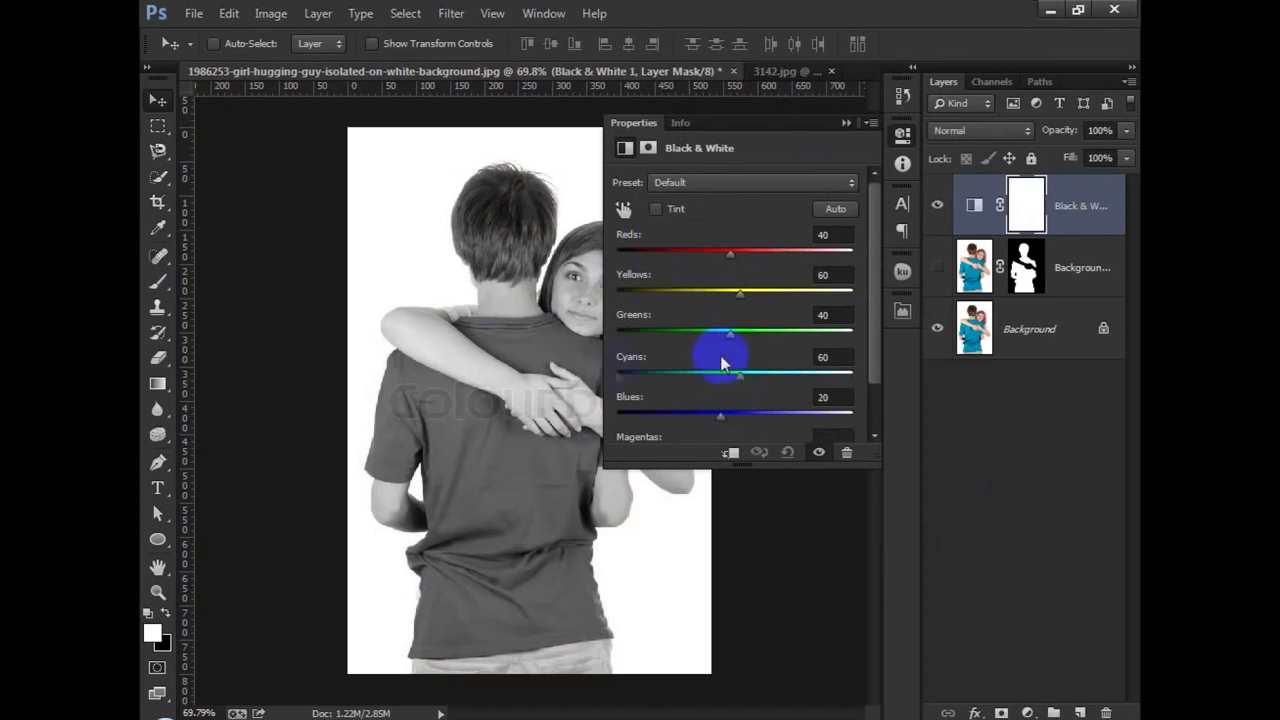
pyautogui.moveTo(733, 259); pyautogui.dragTo(708, 250)
pyautogui.moveTo(741, 298)
pyautogui.mouseDown()
pyautogui.moveTo(768, 305)
pyautogui.moveTo(743, 306)
pyautogui.mouseUp()
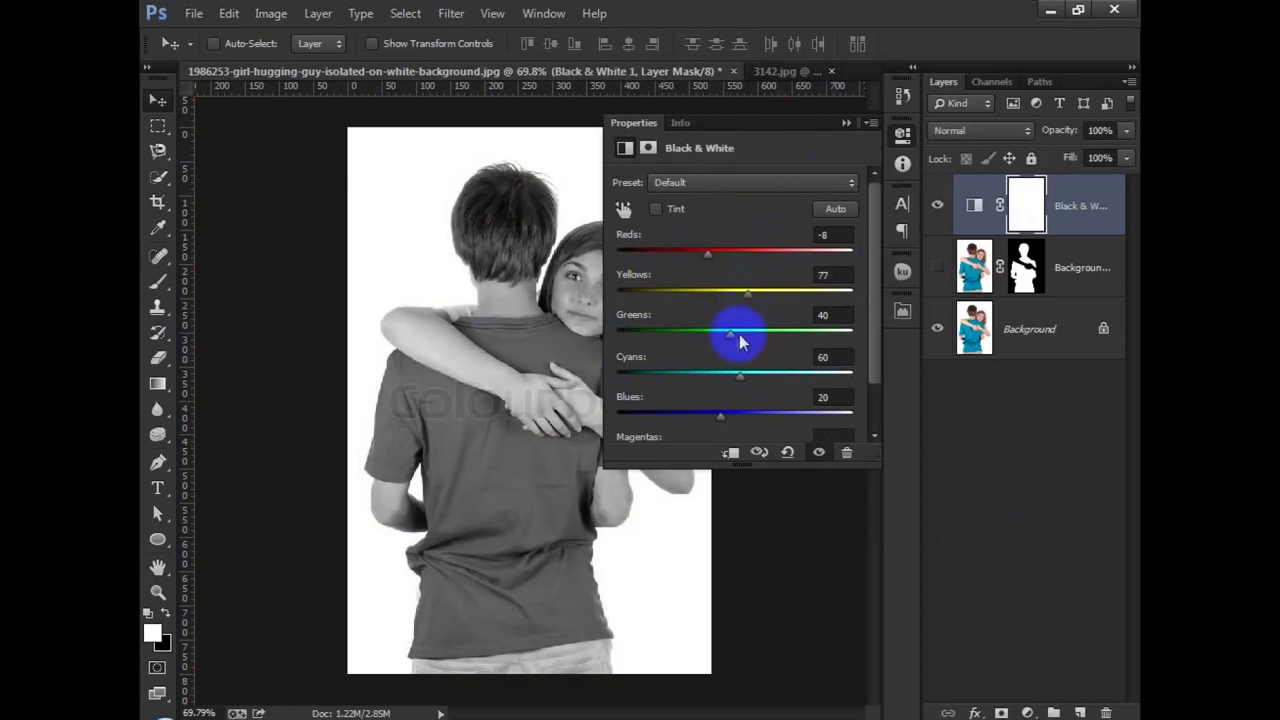
pyautogui.click(846, 124)
# Save the document to the Desktop as 01 in Photoshop PSD format
pyautogui.scroll(3, 670, 290)
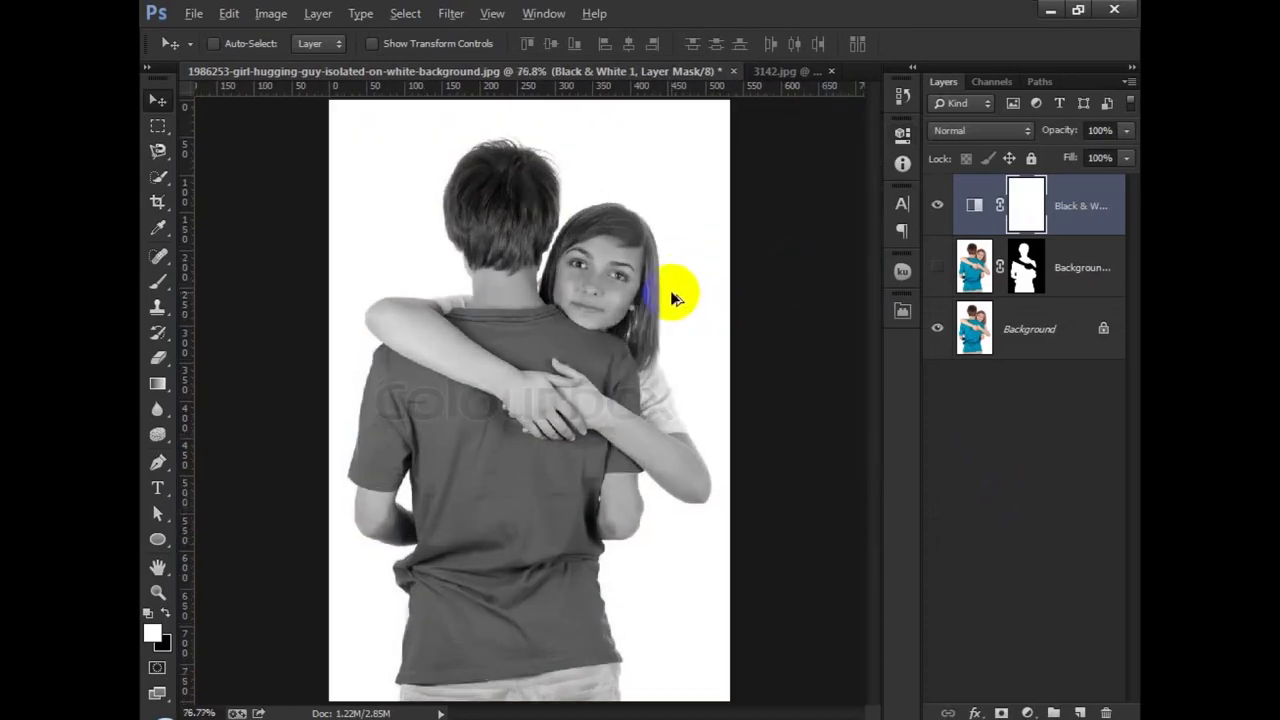
pyautogui.scroll(2, 617, 279)
pyautogui.scroll(-1, 571, 250)
pyautogui.click(193, 18)
pyautogui.click(245, 248)
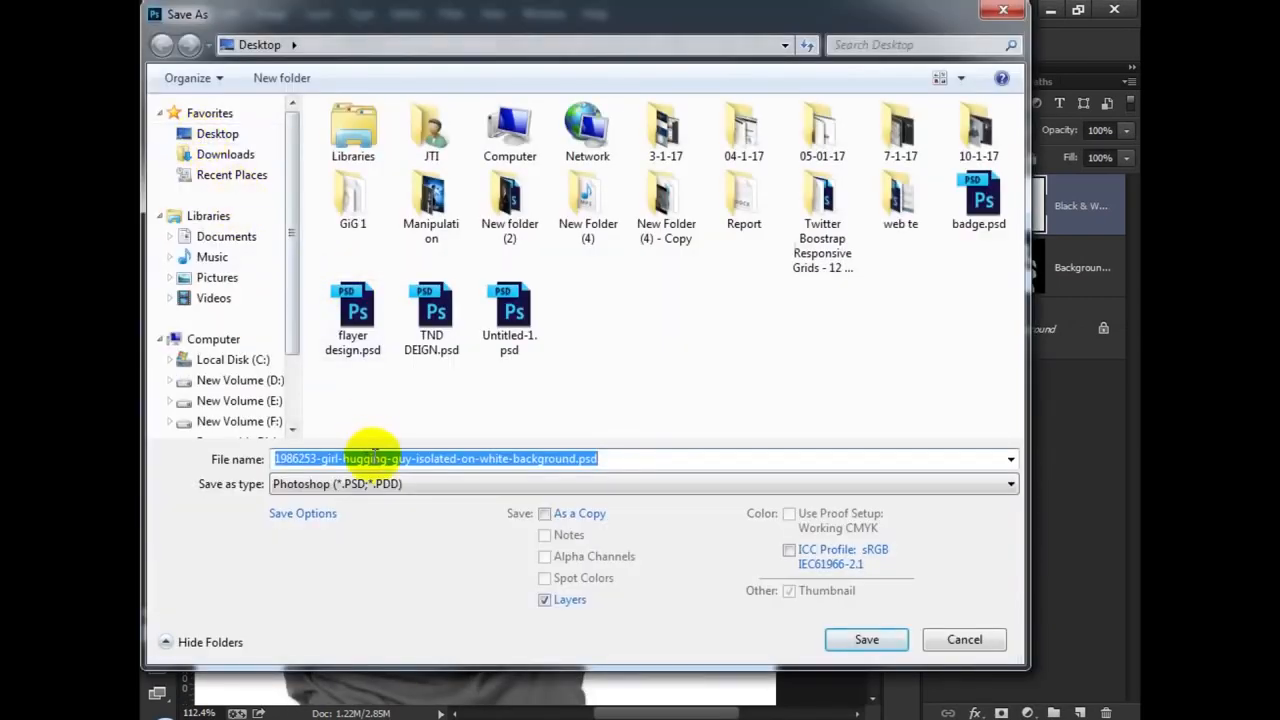
pyautogui.write('01')
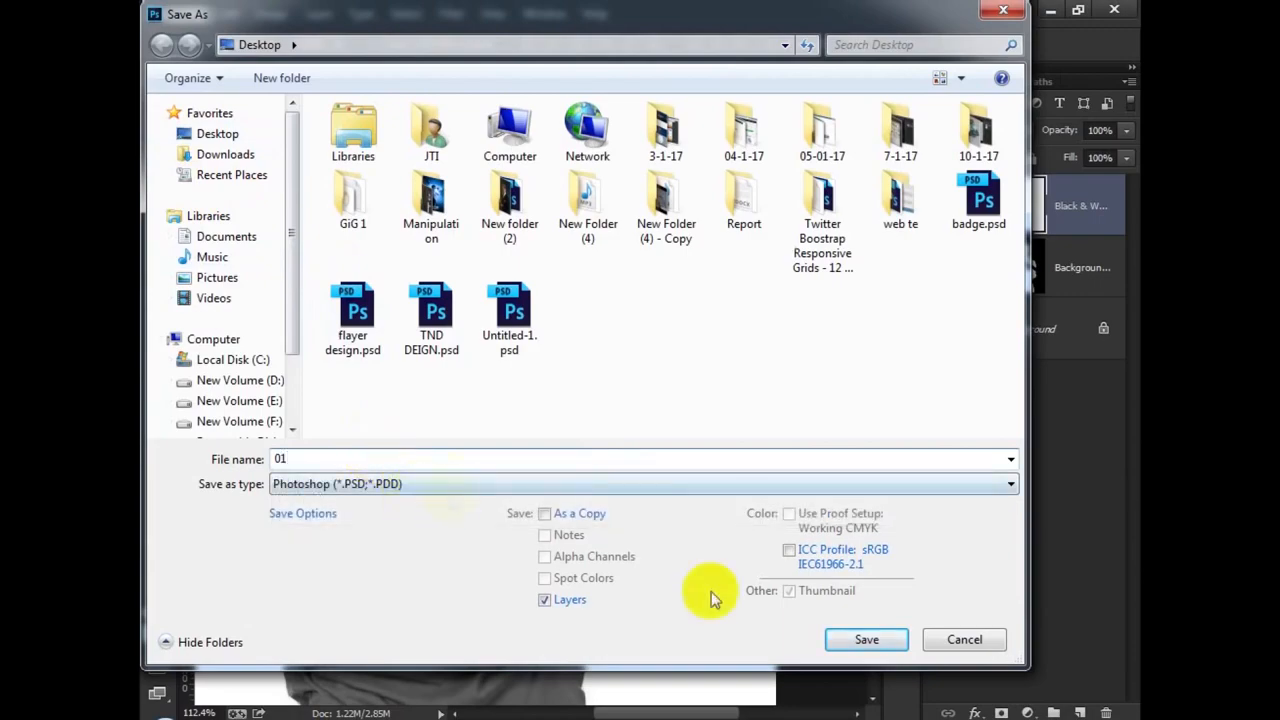
pyautogui.click(862, 640)
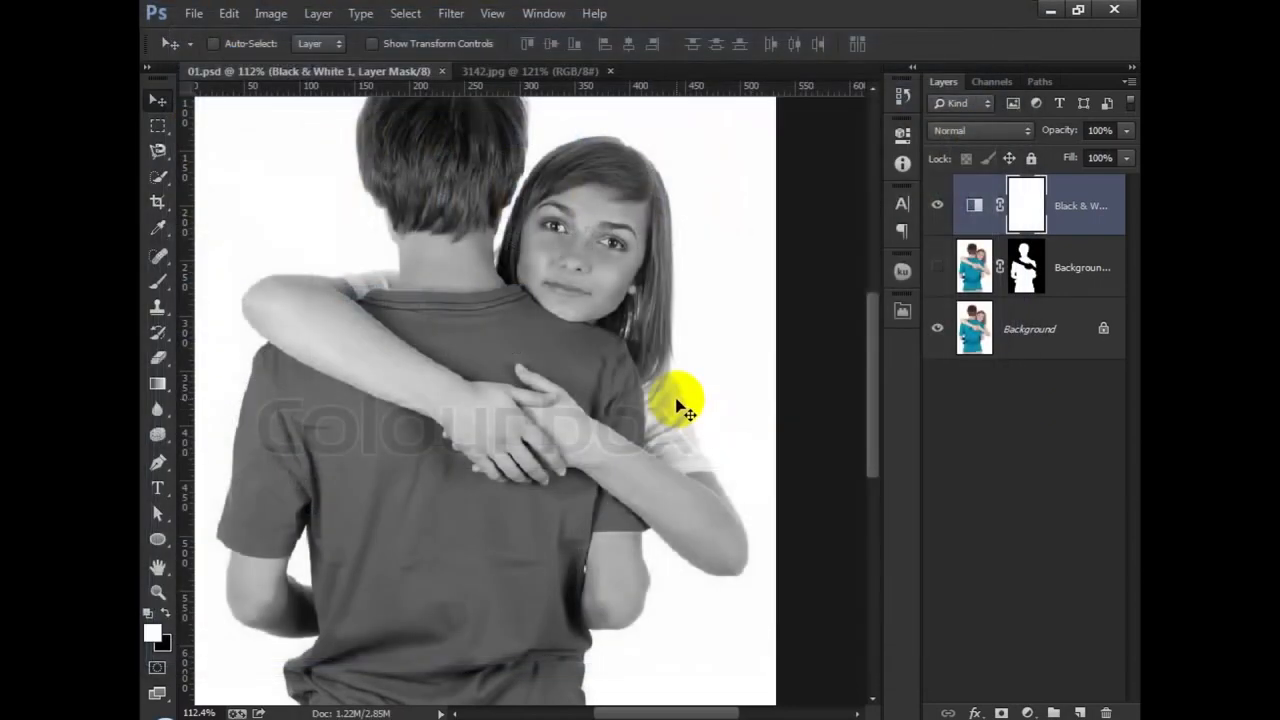
# Delete the Black & White adjustment layer and show the masked Background copy again
pyautogui.scroll(-6, 676, 400)
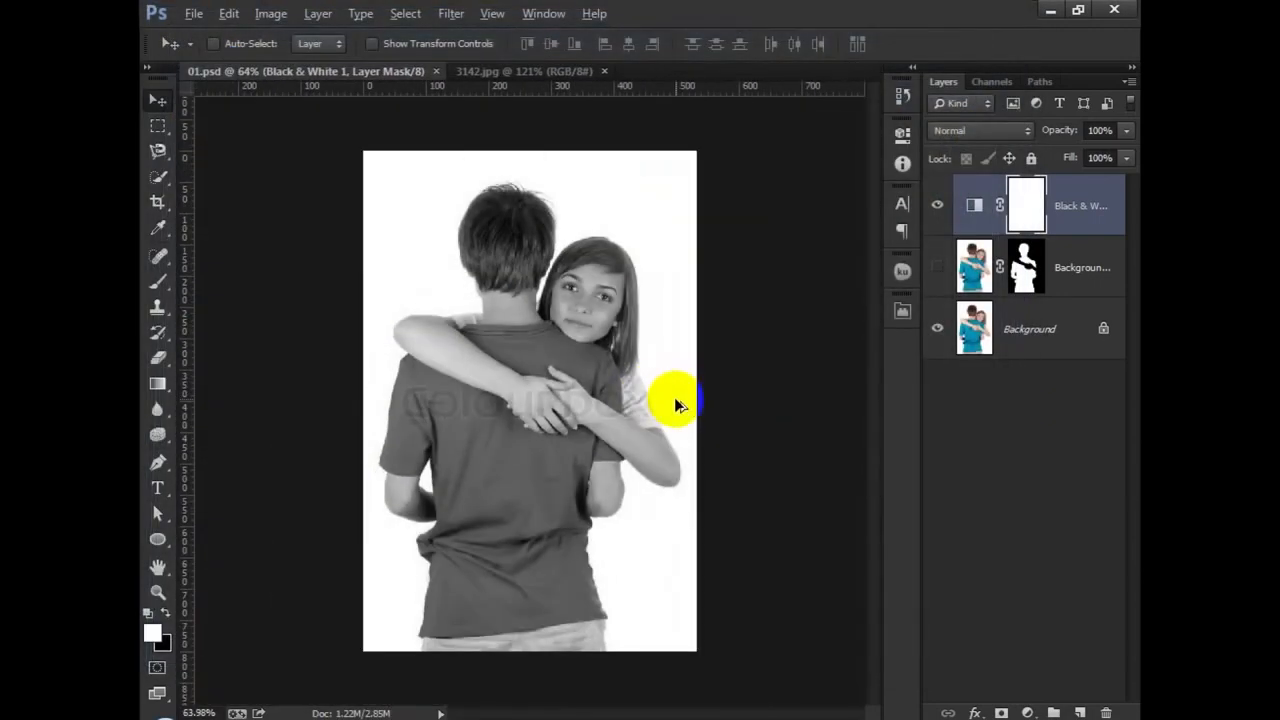
pyautogui.scroll(3, 676, 400)
pyautogui.scroll(1, 674, 397)
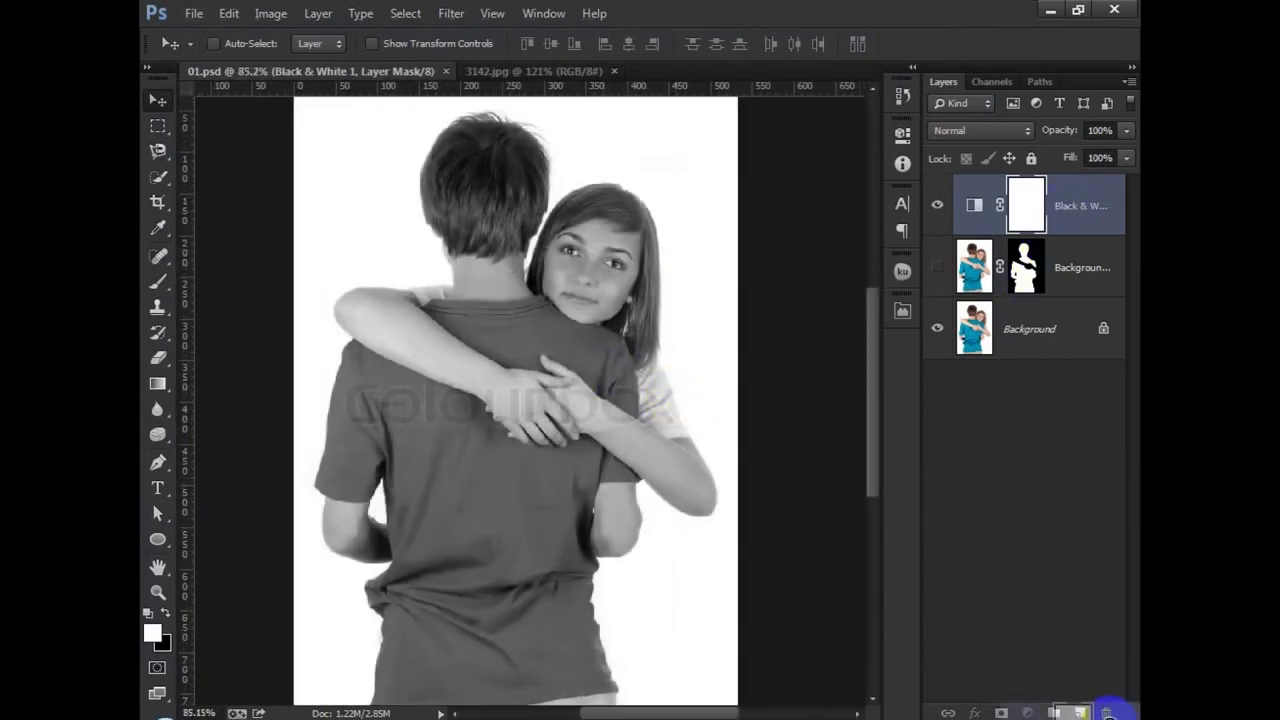
pyautogui.moveTo(1113, 703); pyautogui.dragTo(1108, 703)
pyautogui.scroll(-3, 570, 400)
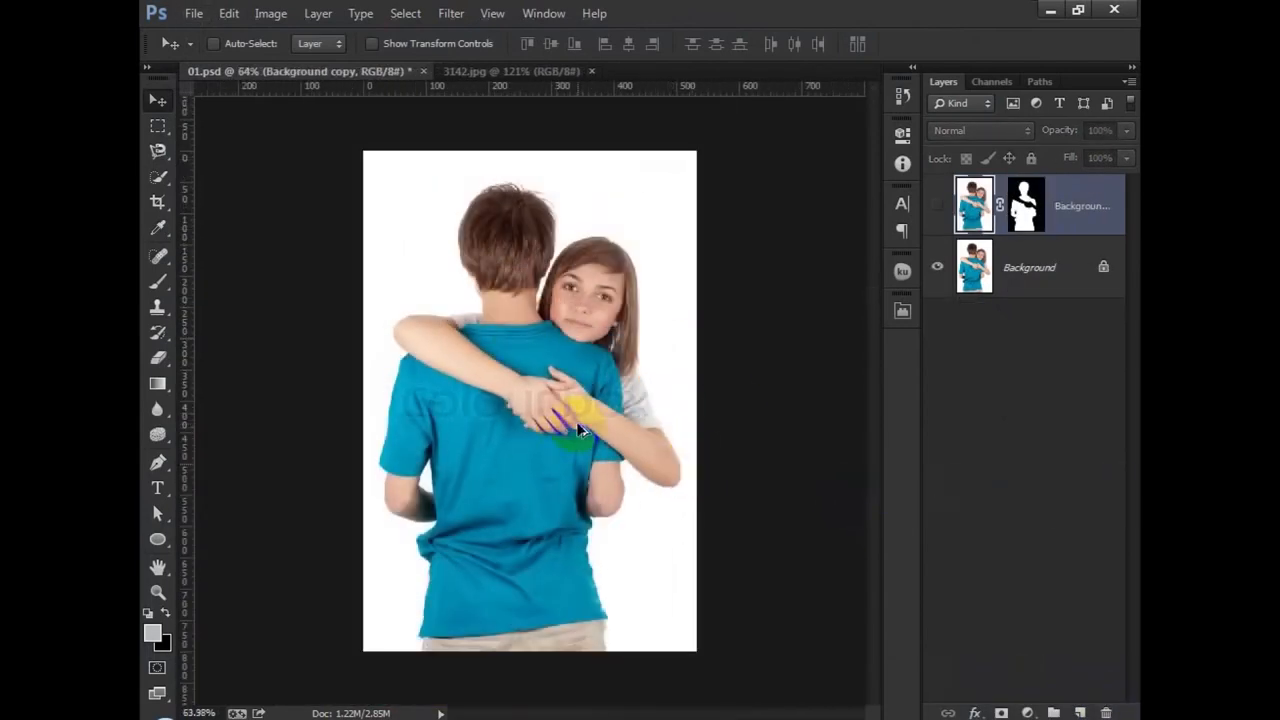
pyautogui.scroll(2, 570, 400)
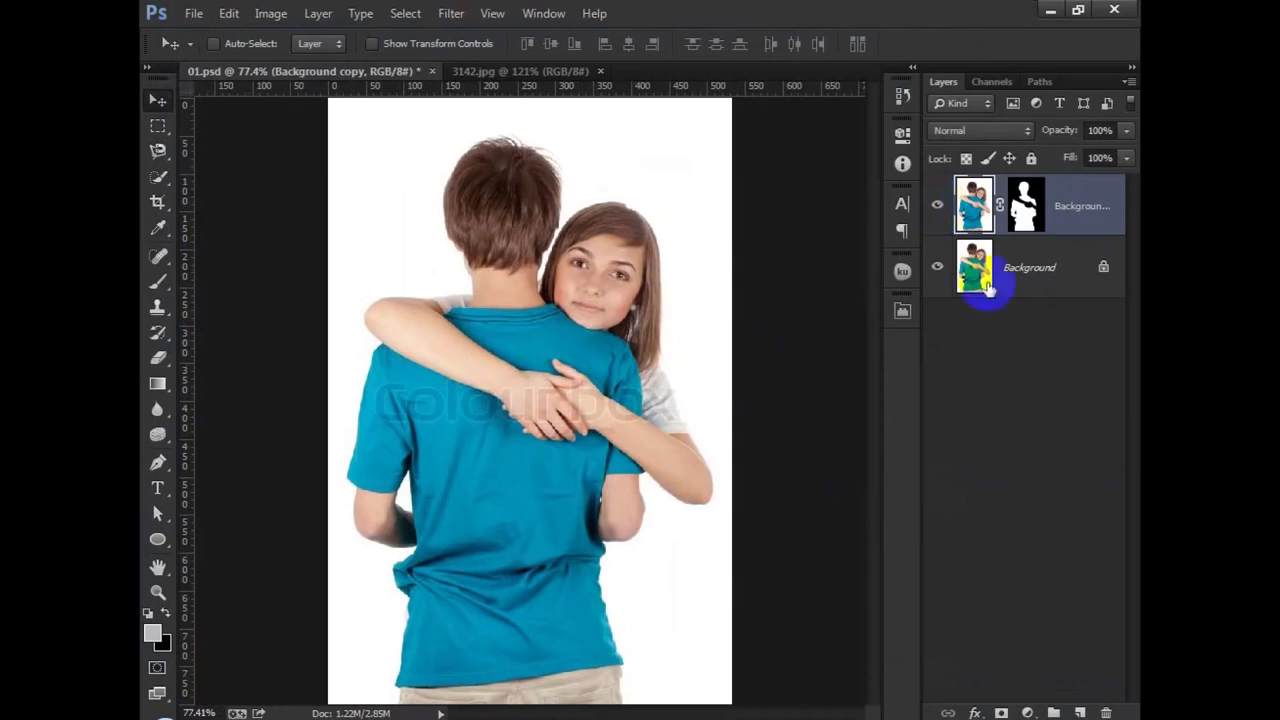
# Examine the handwriting-covered figure in the reference image 3142.jpg
pyautogui.click(528, 71)
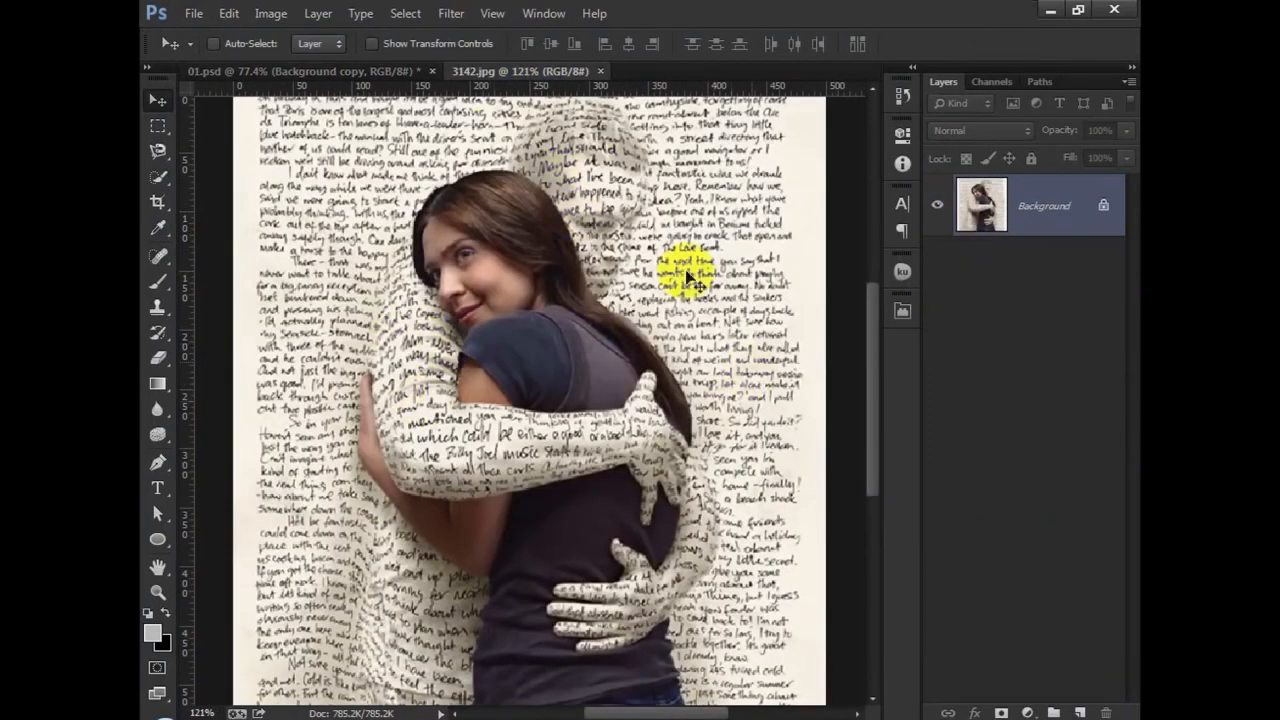
pyautogui.scroll(3, 288, 268)
pyautogui.scroll(-5, 330, 285)
pyautogui.scroll(2, 330, 285)
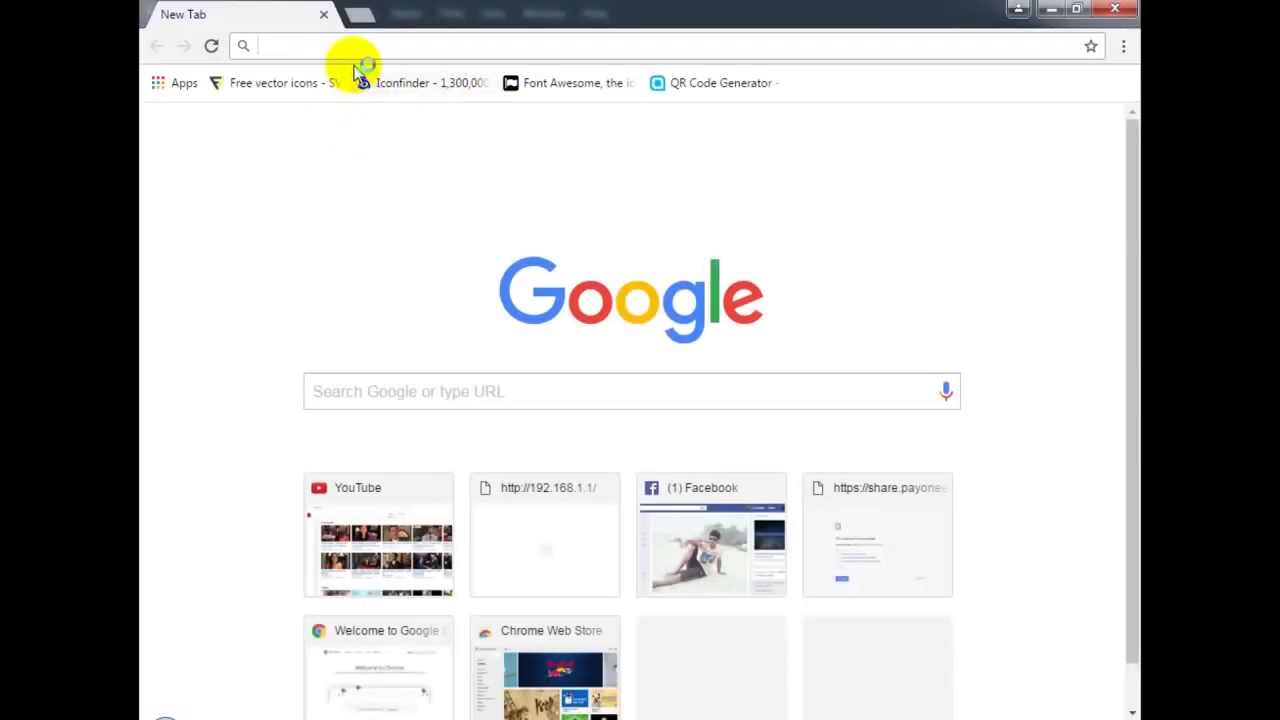
# Switch to the Chrome browser and search Google for dafont
pyautogui.write('da font')
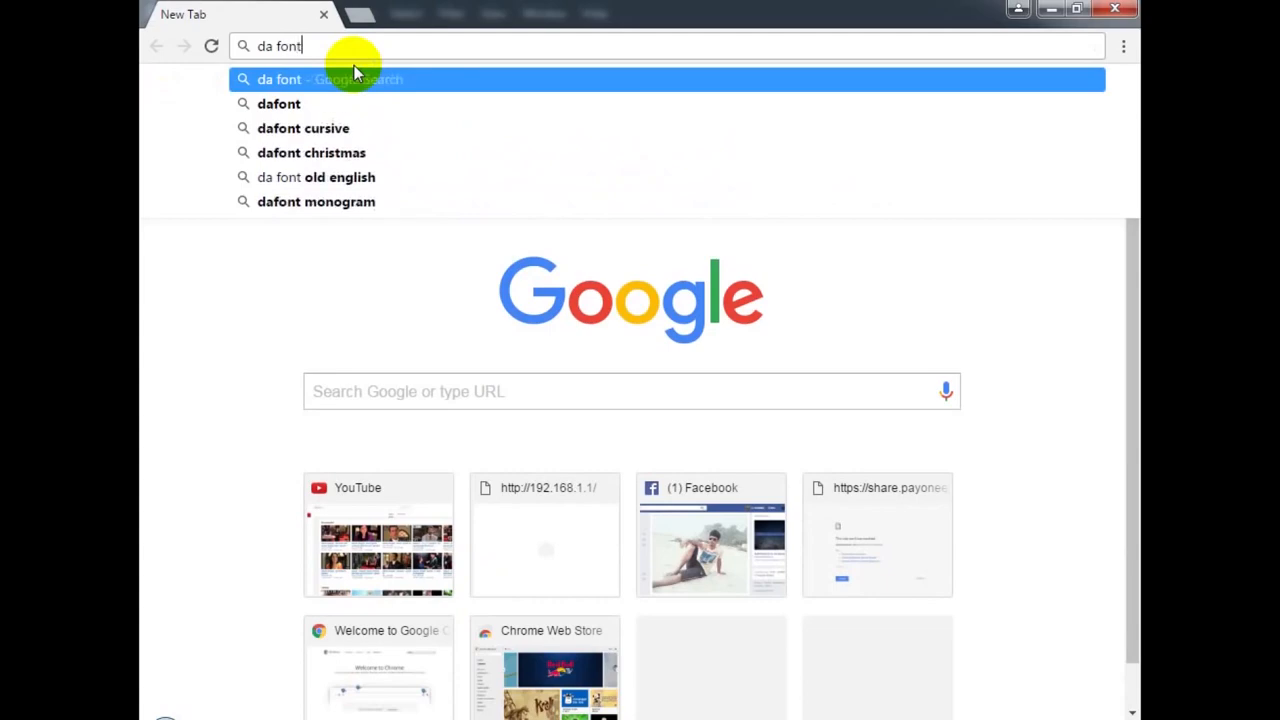
pyautogui.press('Down')
pyautogui.press('Return')
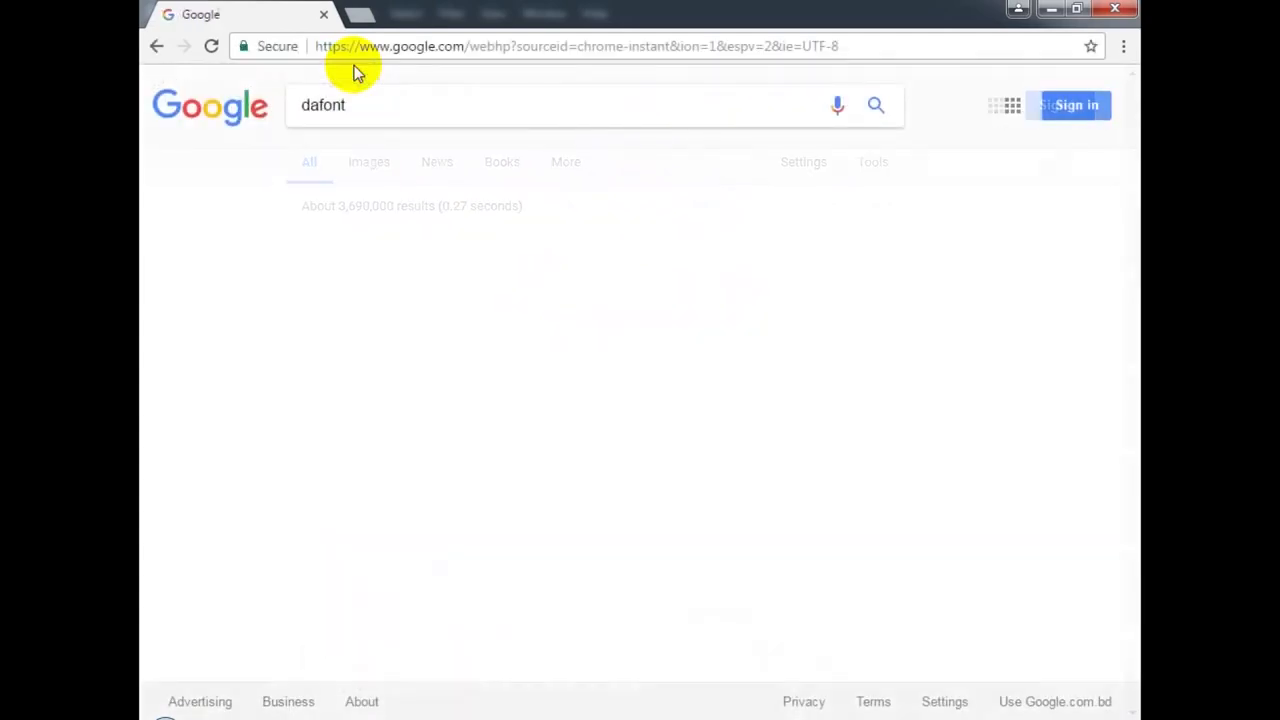
# Open the cached DaFont site from the search results and show its Script > Handwritten font category
pyautogui.click(416, 250)
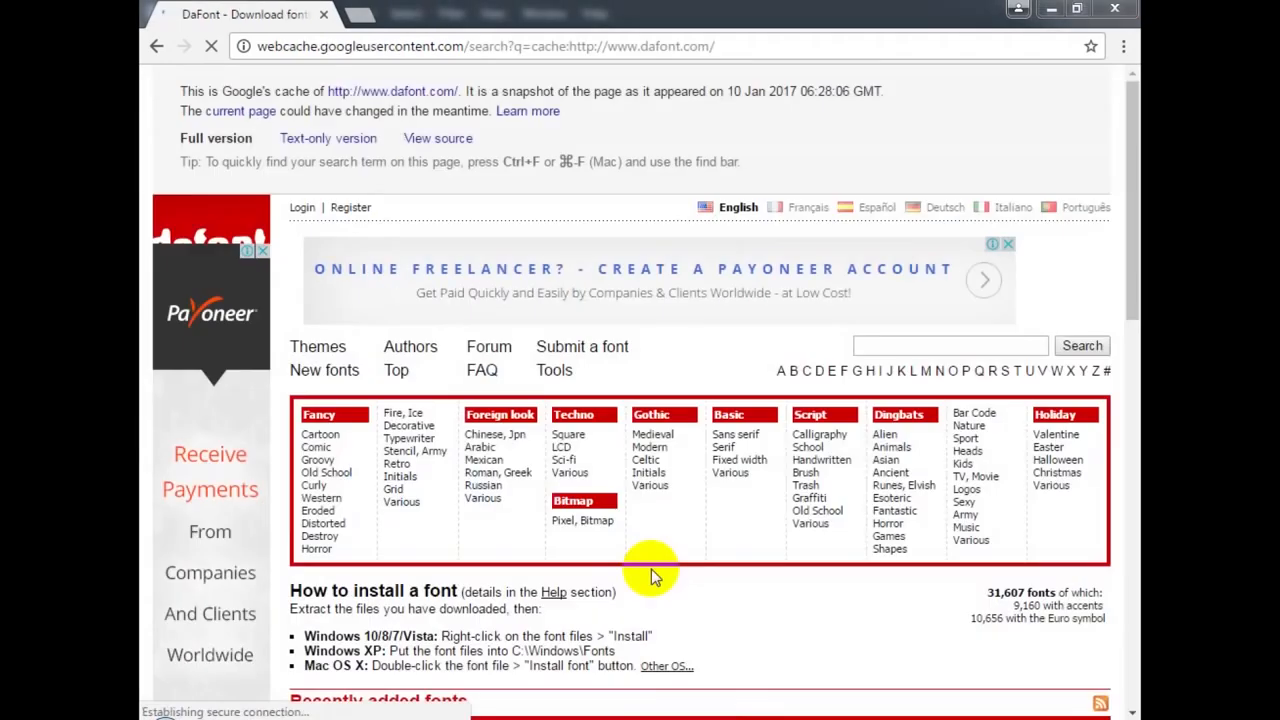
pyautogui.click(838, 462)
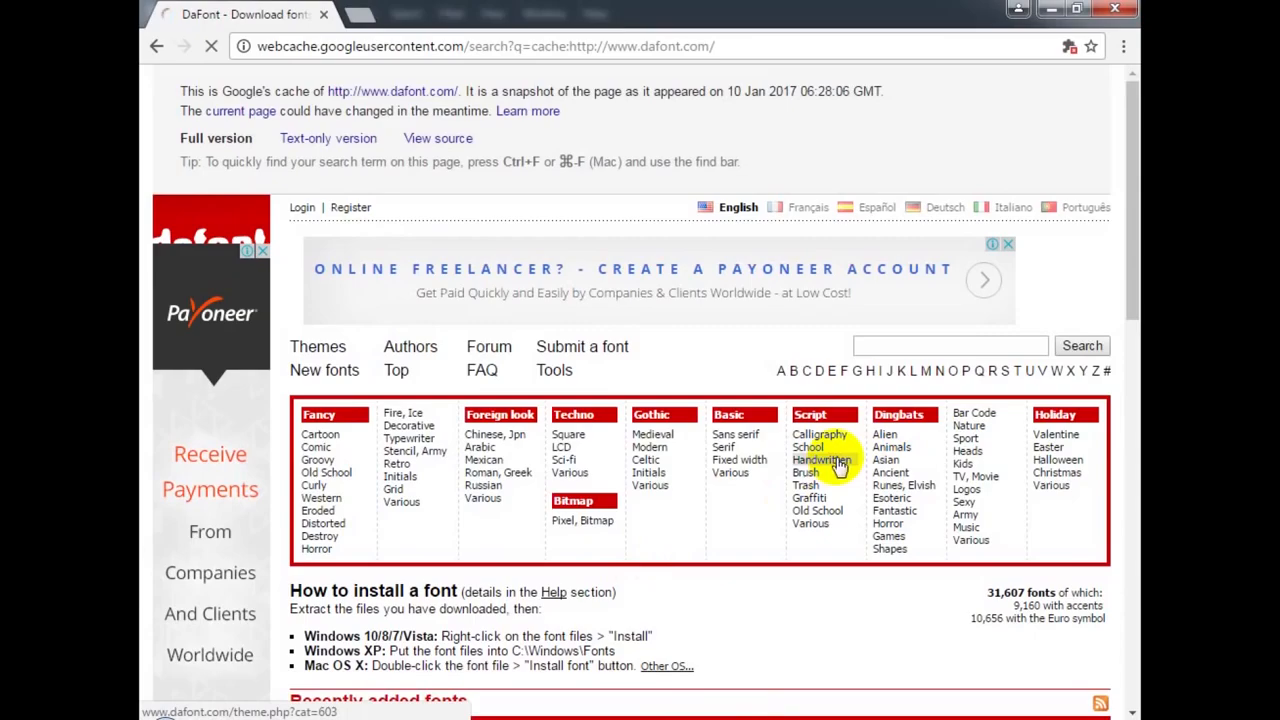
# Browse the first page of handwritten fonts for one that suits the text effect
pyautogui.scroll(-3, 692, 398)
pyautogui.scroll(-3, 691, 400)
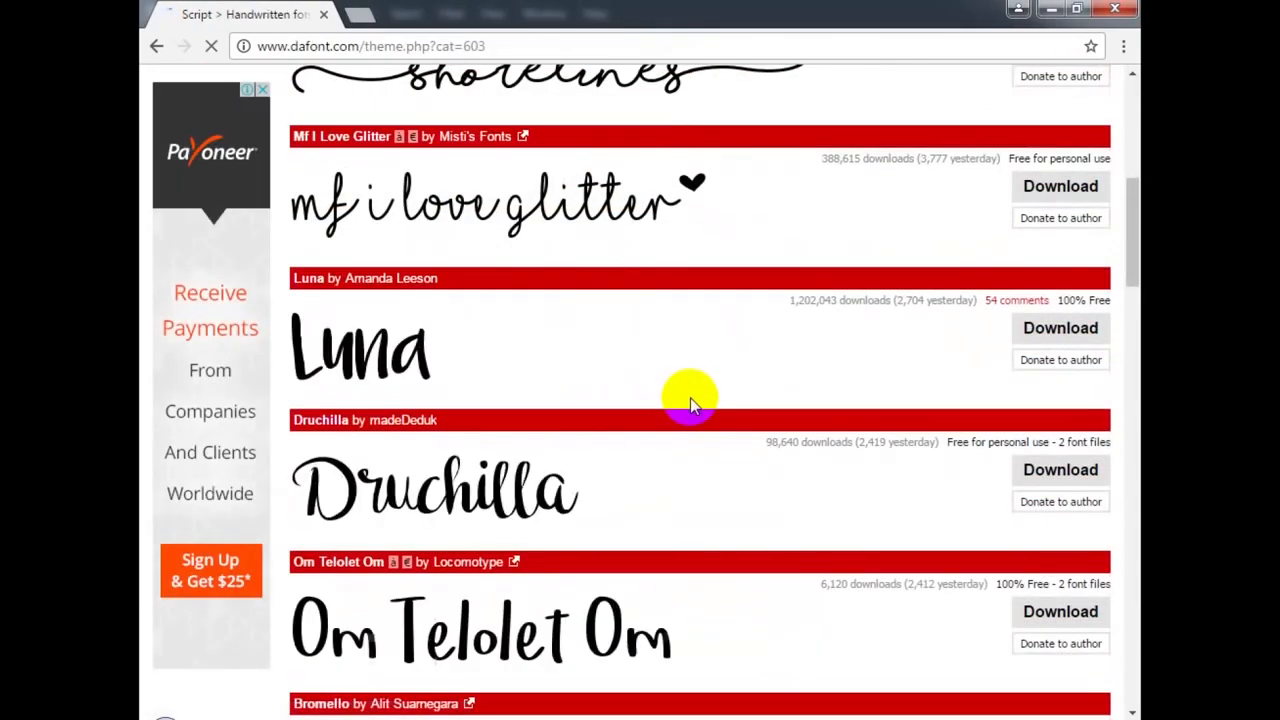
pyautogui.scroll(-4, 690, 400)
pyautogui.scroll(-5, 692, 405)
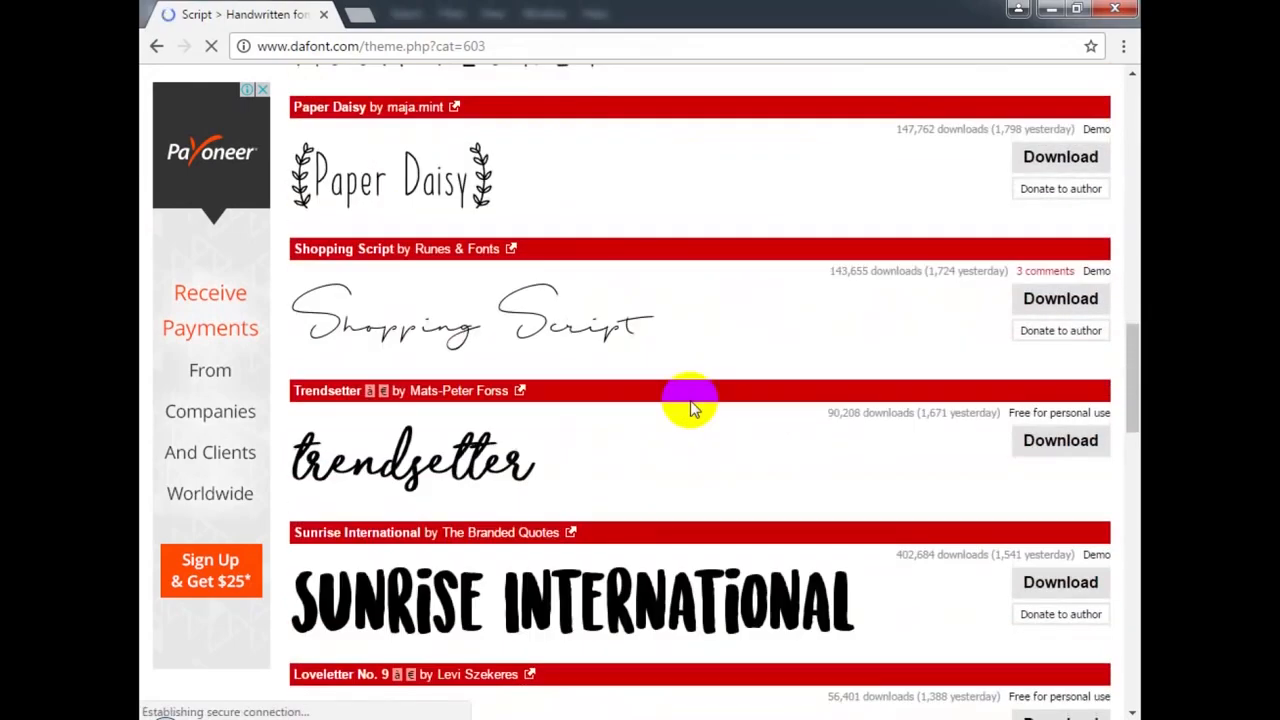
pyautogui.scroll(-5, 693, 407)
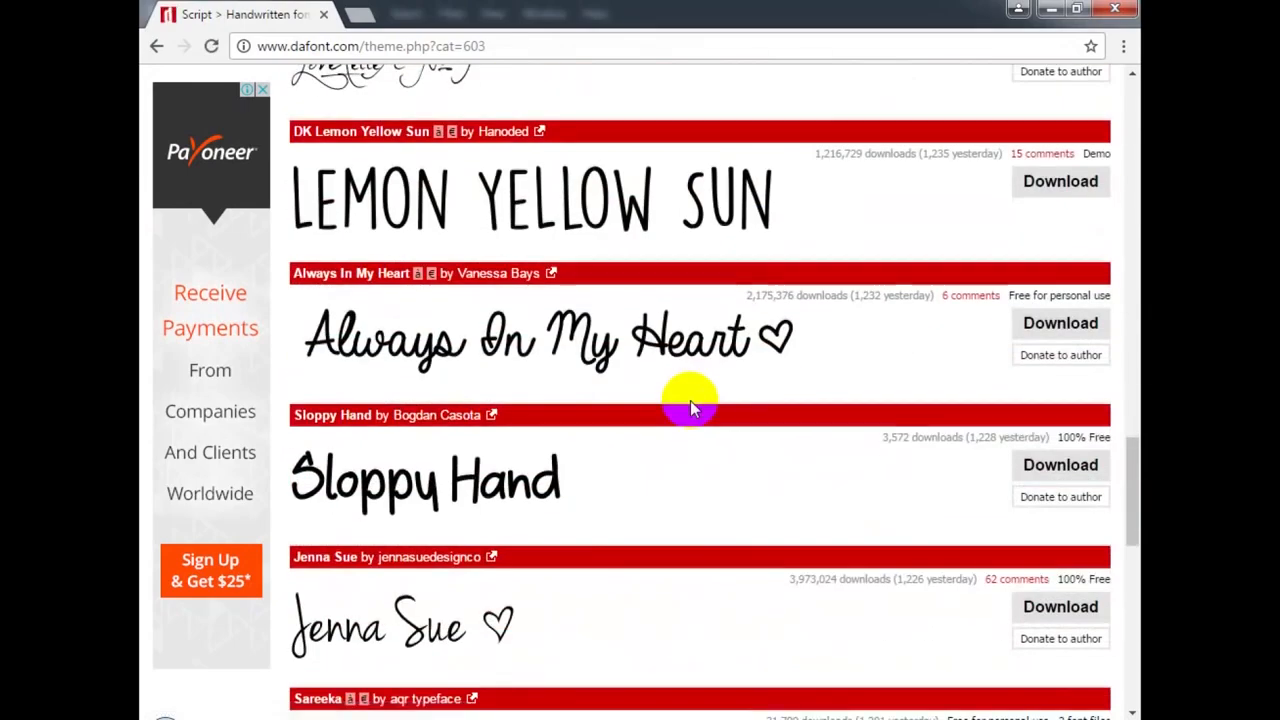
pyautogui.scroll(-3, 690, 405)
pyautogui.scroll(-4, 690, 405)
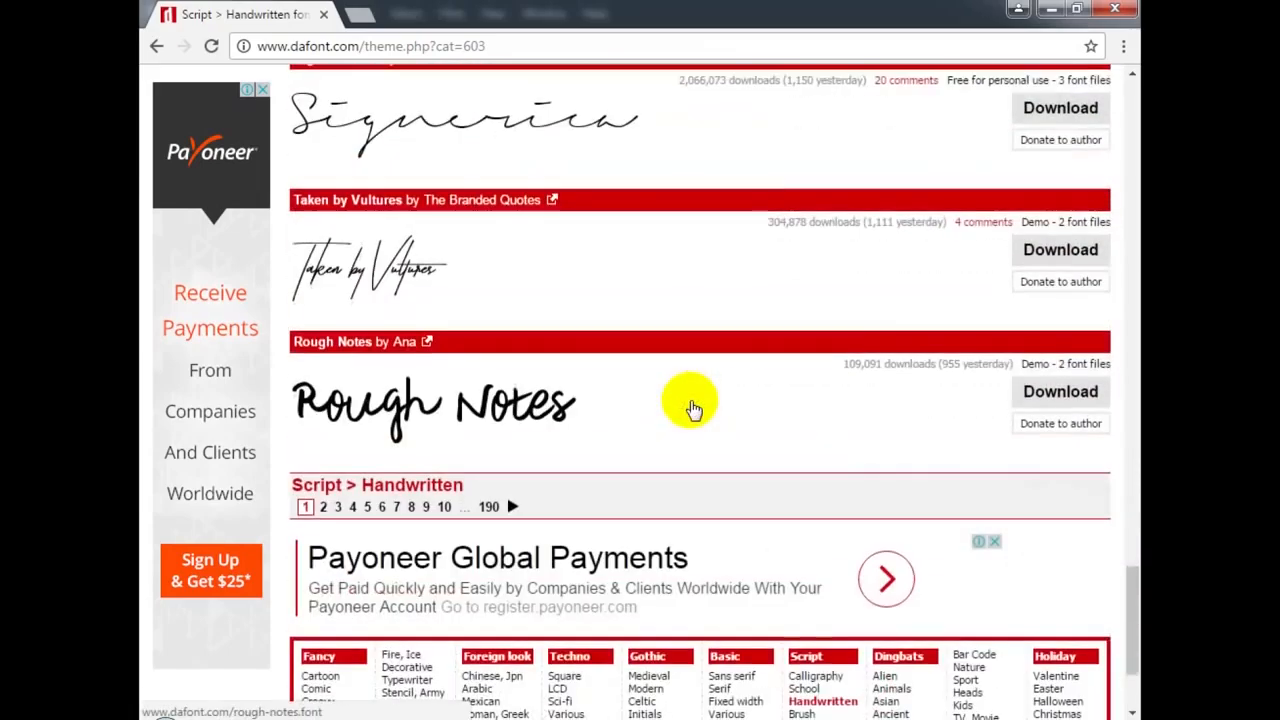
pyautogui.scroll(1, 630, 407)
pyautogui.scroll(8, 622, 407)
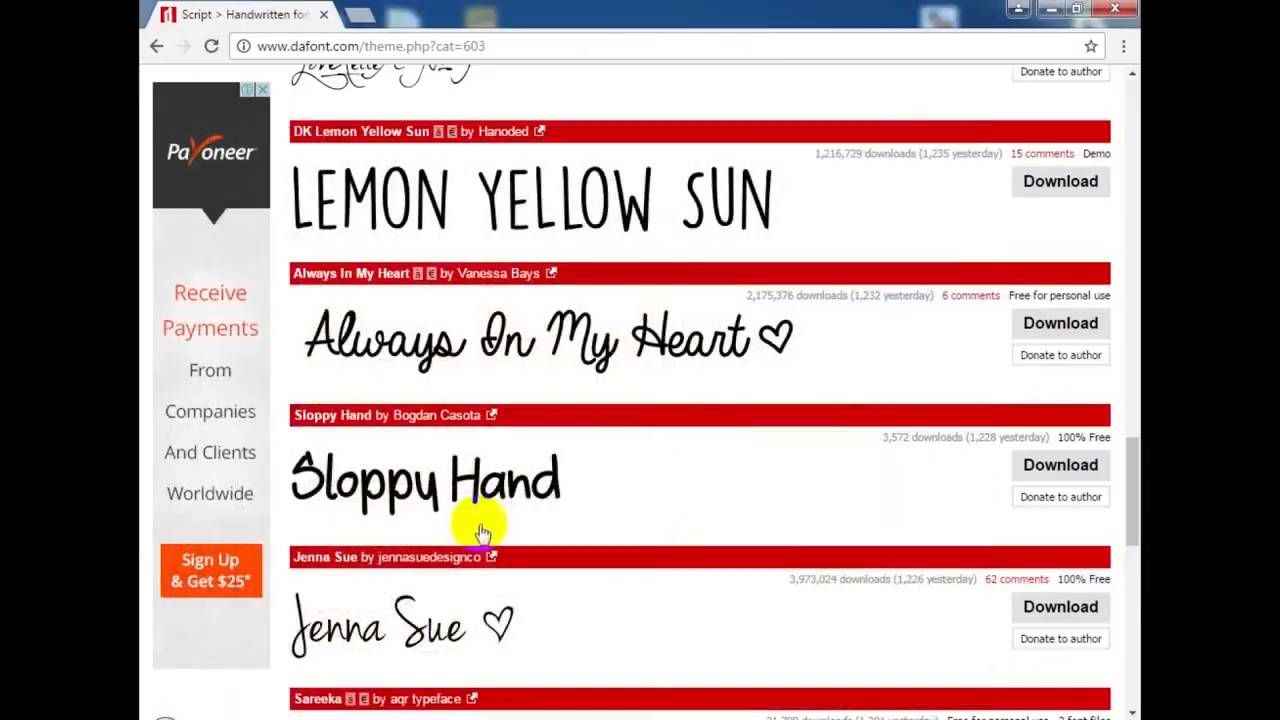
pyautogui.scroll(-3, 480, 566)
pyautogui.scroll(-5, 485, 570)
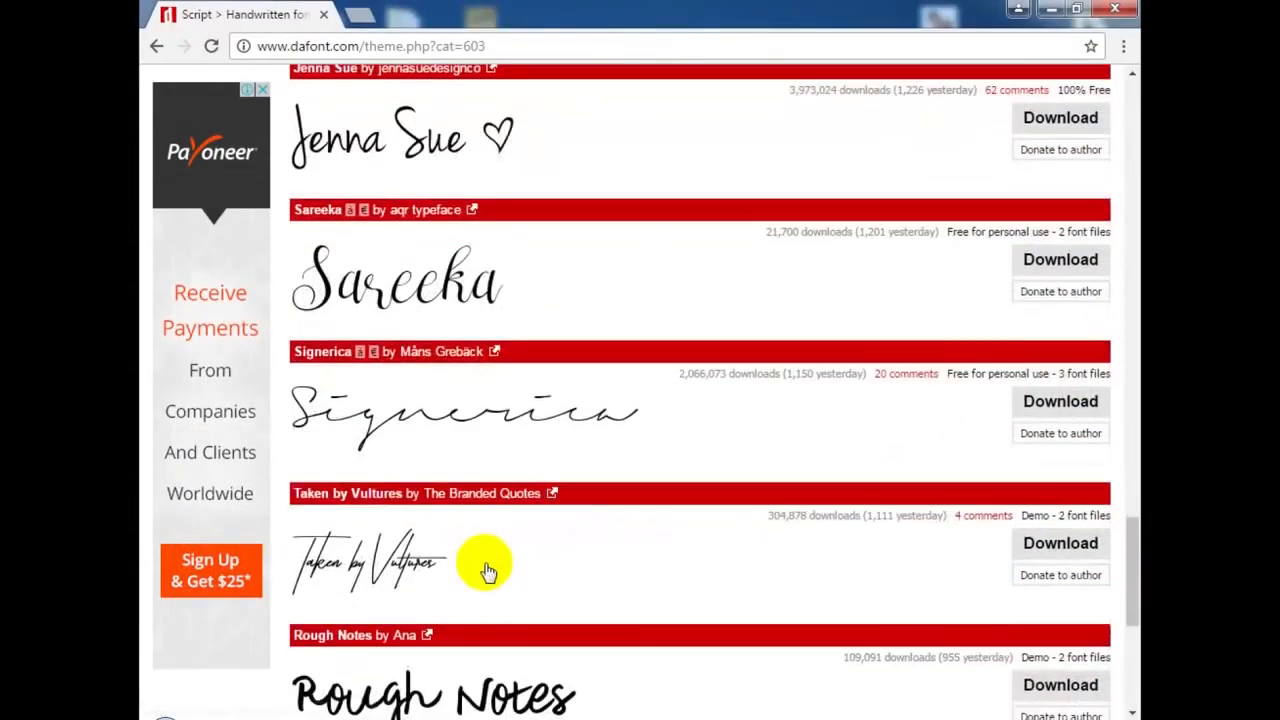
pyautogui.scroll(5, 449, 414)
pyautogui.scroll(-5, 447, 413)
# Download the Rough Notes font and install RoughNotesSample.ttf from the downloaded archive
pyautogui.click(1060, 391)
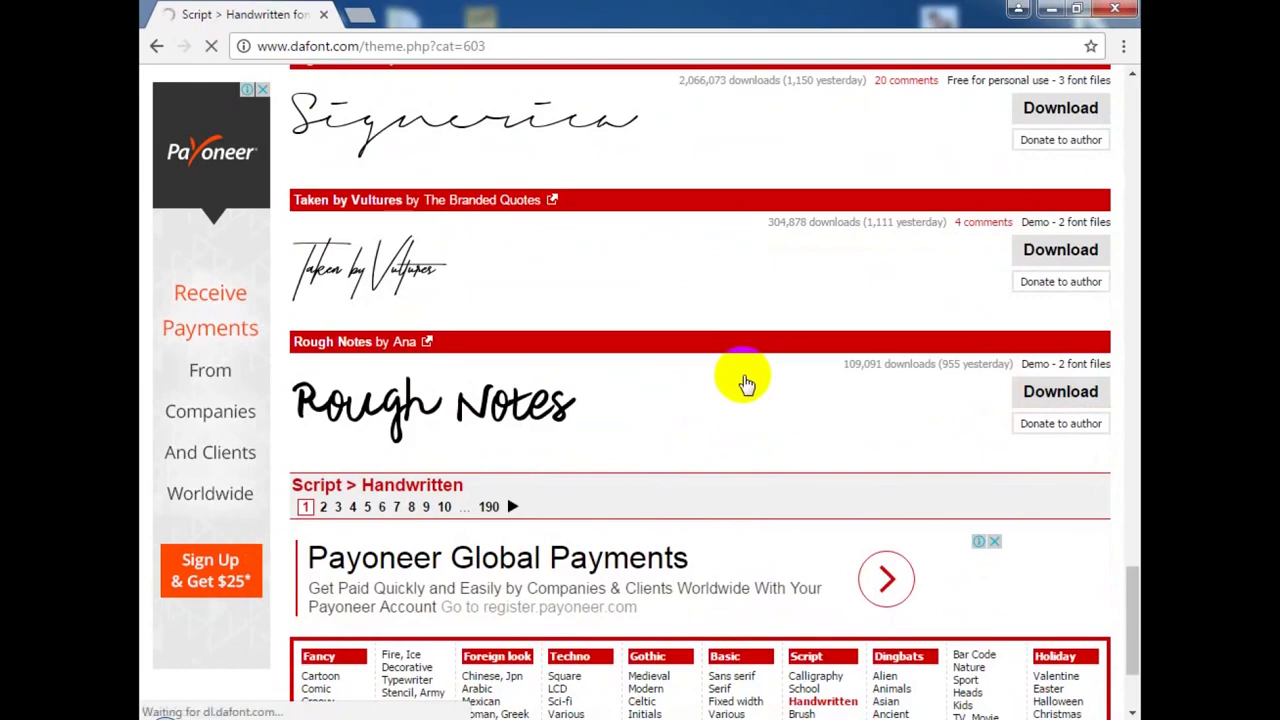
pyautogui.click(240, 697)
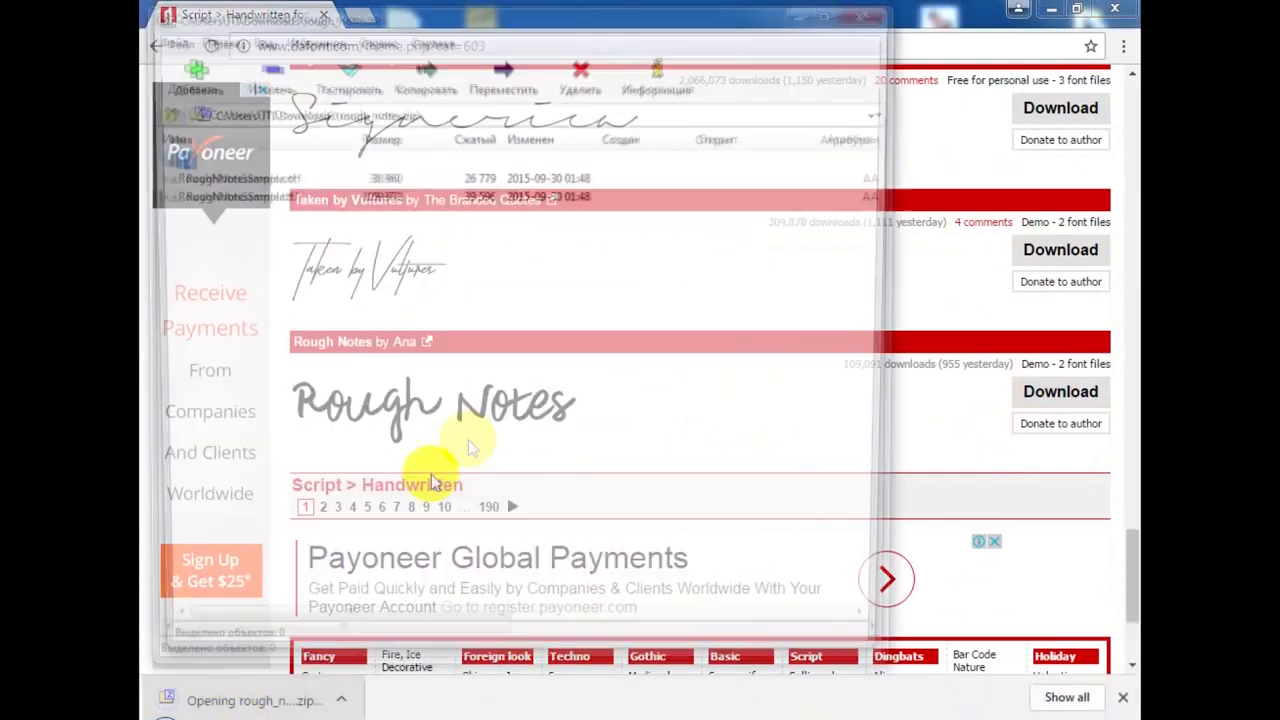
pyautogui.doubleClick(240, 195)
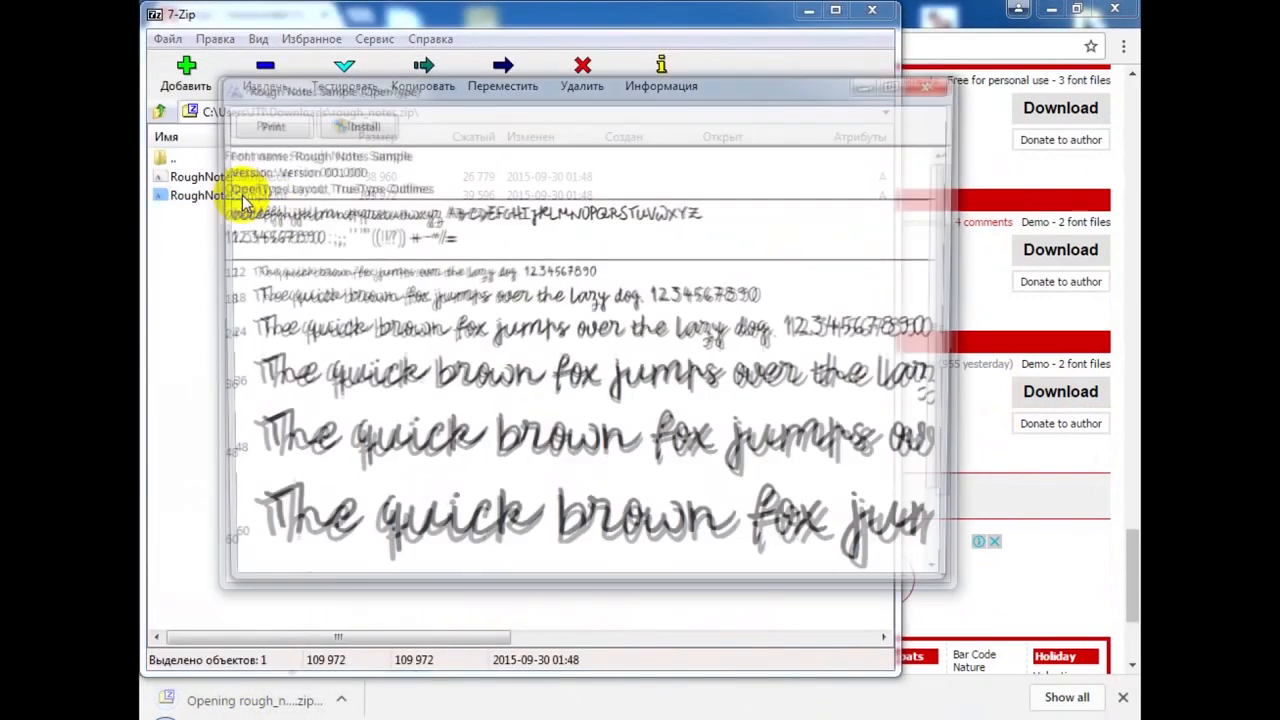
pyautogui.click(334, 128)
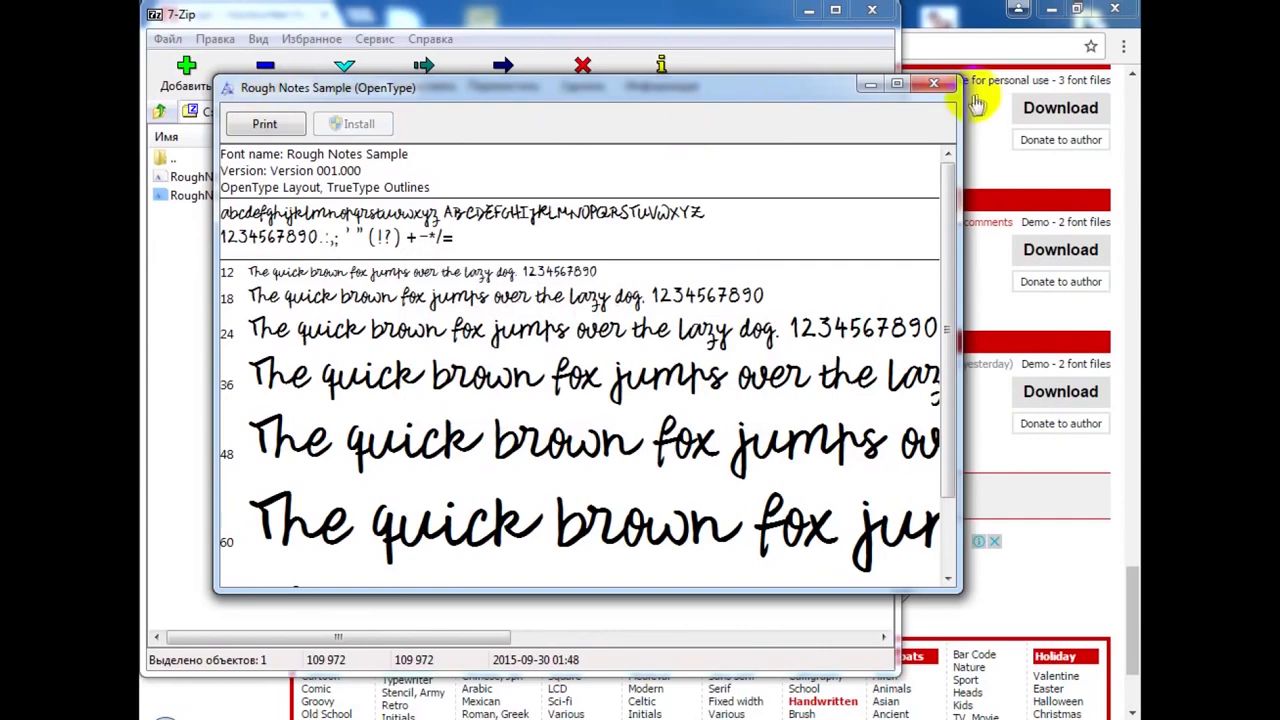
pyautogui.click(933, 84)
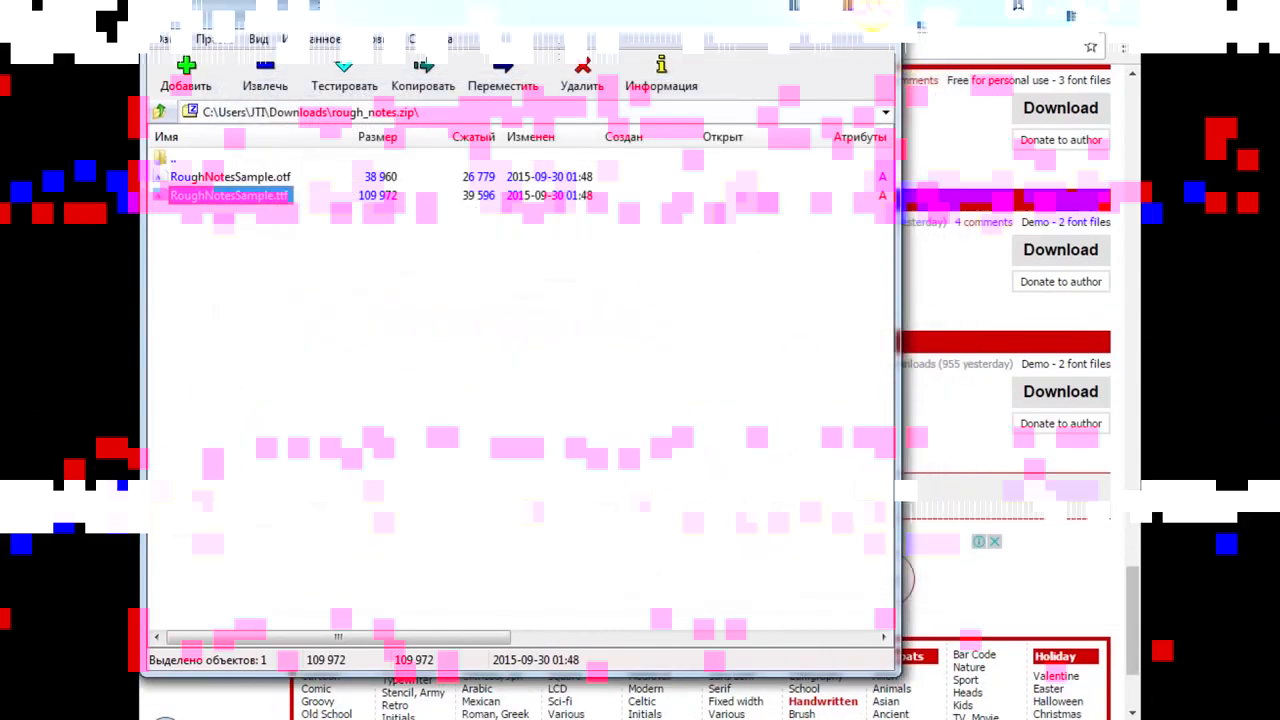
pyautogui.click(875, 10)
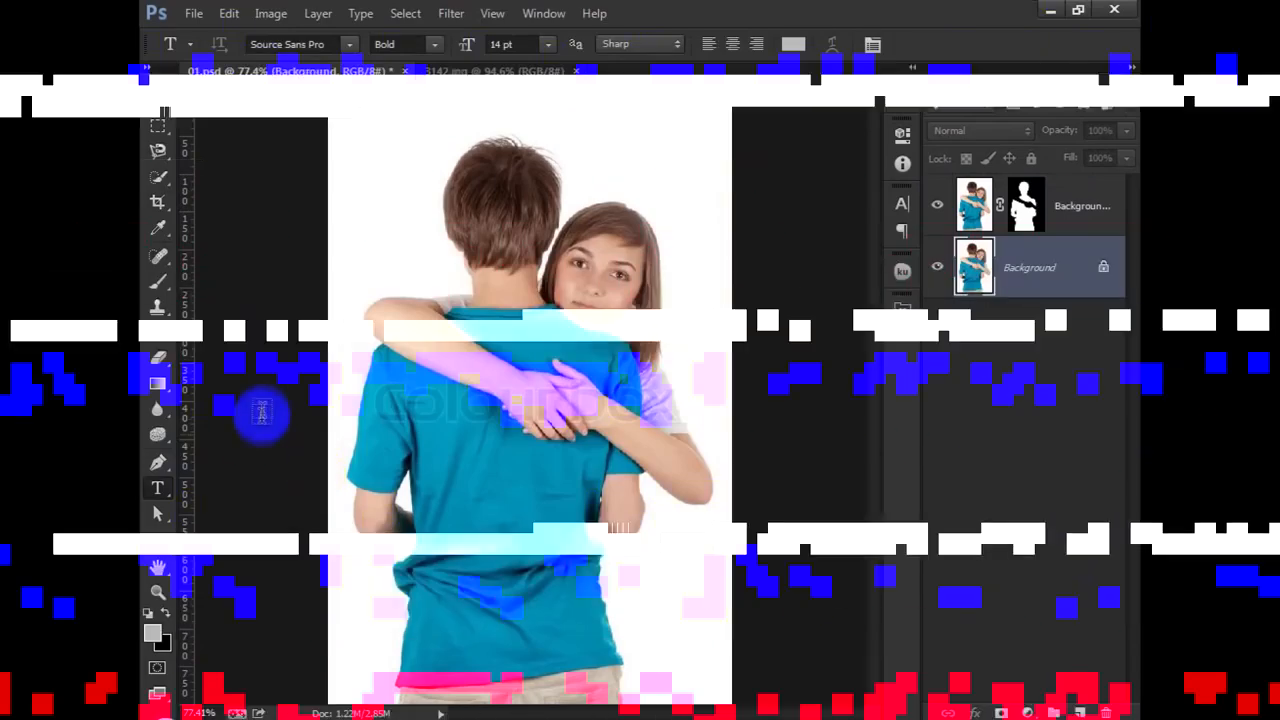
# Switch to Photoshop and create a paragraph text box over nearly the whole photo, filled with Lorem Ipsum placeholder text
pyautogui.moveTo(341, 124); pyautogui.dragTo(724, 678)
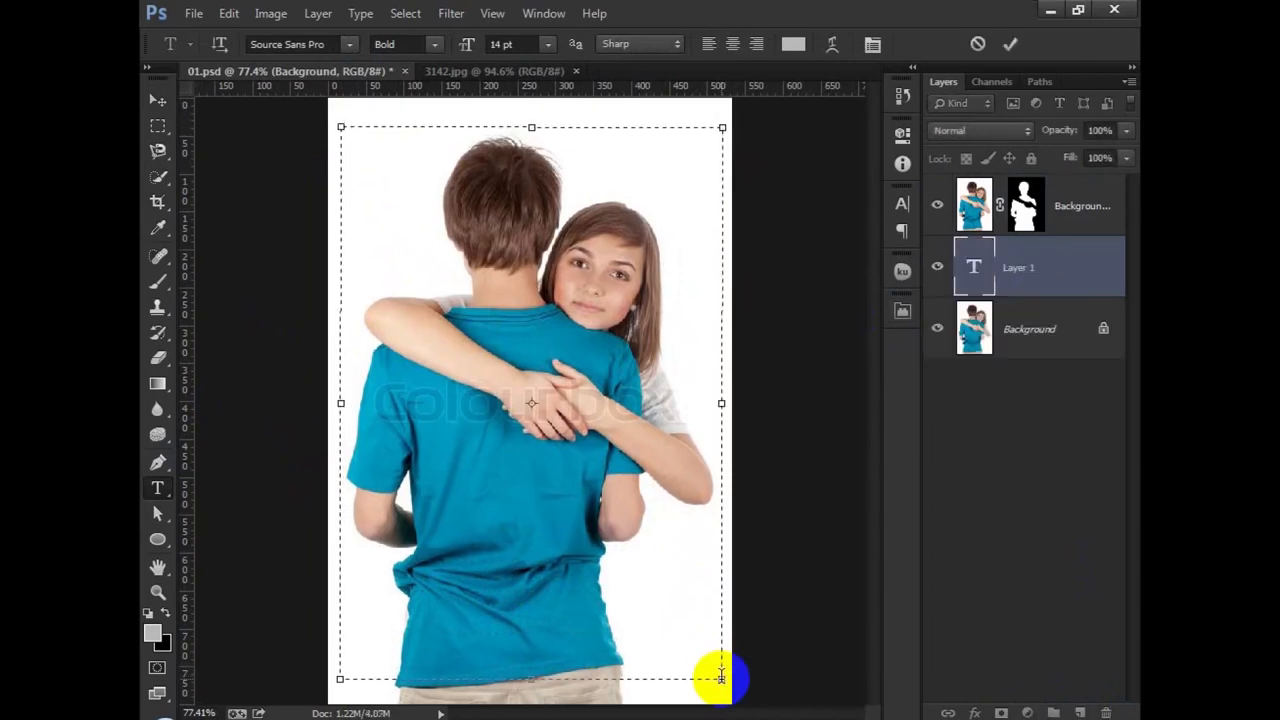
pyautogui.click(402, 14)
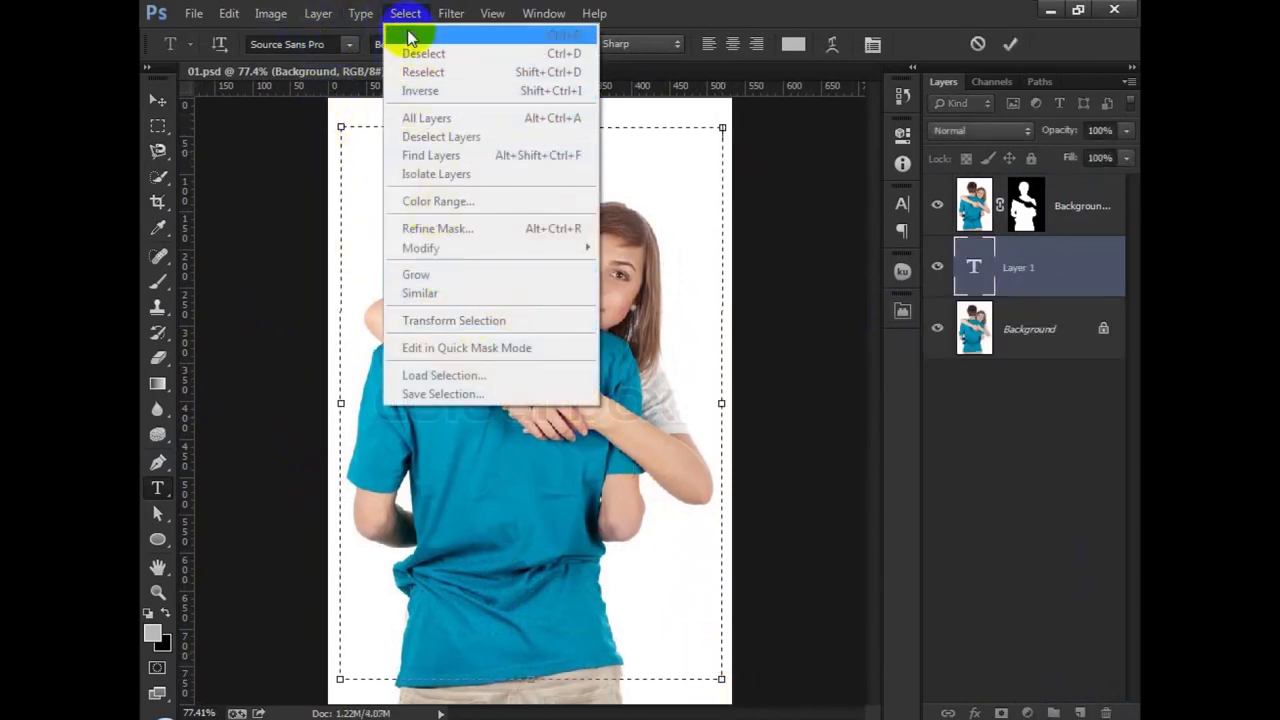
pyautogui.moveTo(362, 16)
pyautogui.click(420, 350)
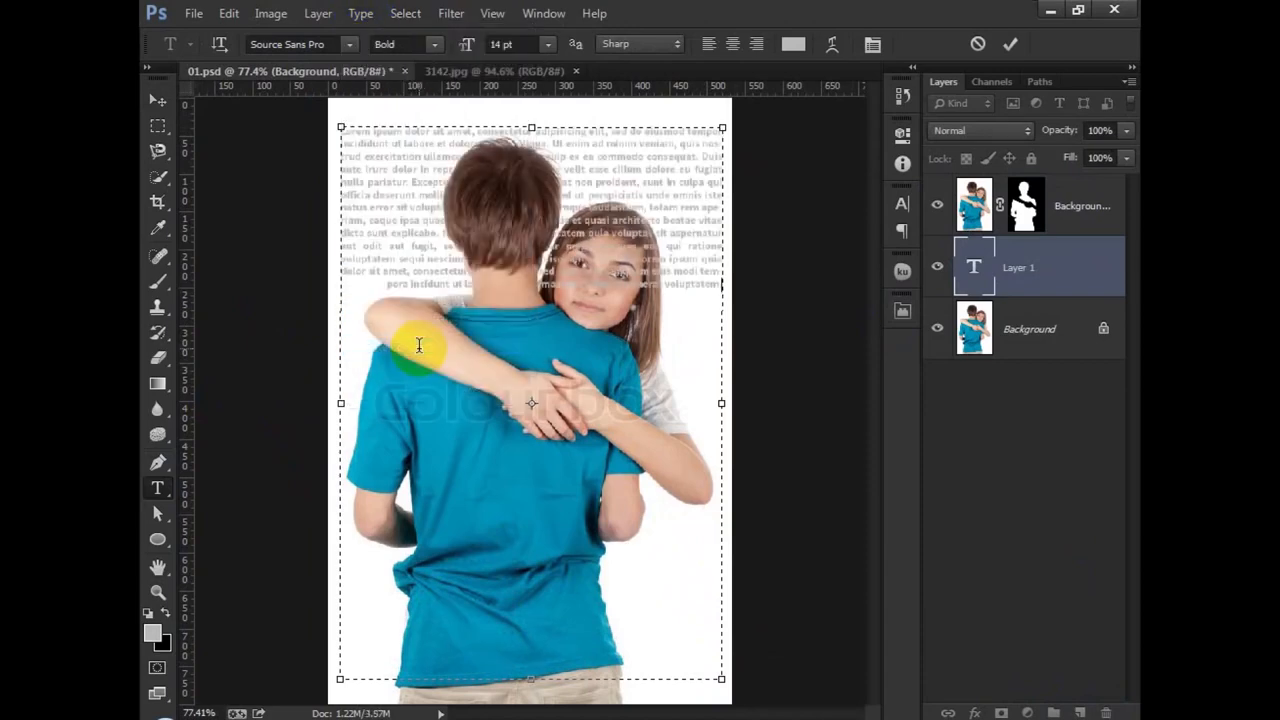
# Change the colour of all the placeholder text to near-black #151515
pyautogui.hotkey('ctrl', 'a')
pyautogui.click(792, 44)
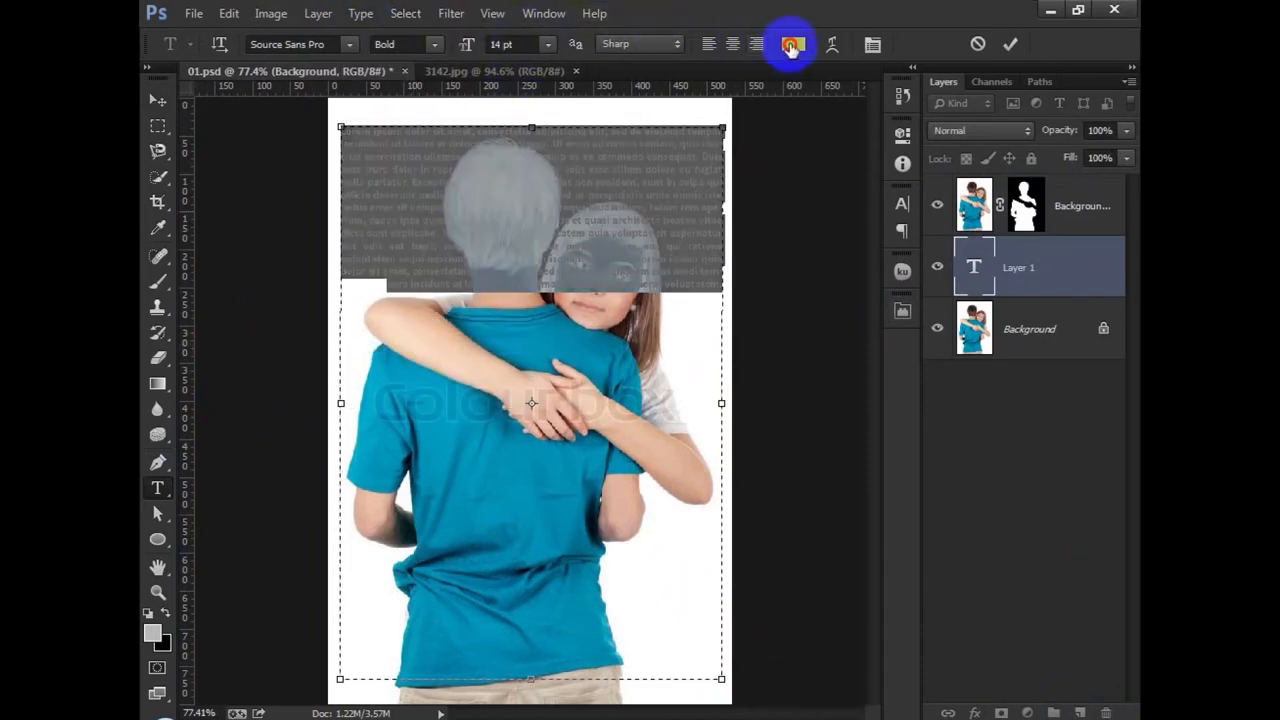
pyautogui.moveTo(697, 354)
pyautogui.mouseDown()
pyautogui.moveTo(723, 354)
pyautogui.moveTo(607, 360)
pyautogui.moveTo(694, 363)
pyautogui.moveTo(690, 378)
pyautogui.mouseUp()
pyautogui.click(1097, 140)
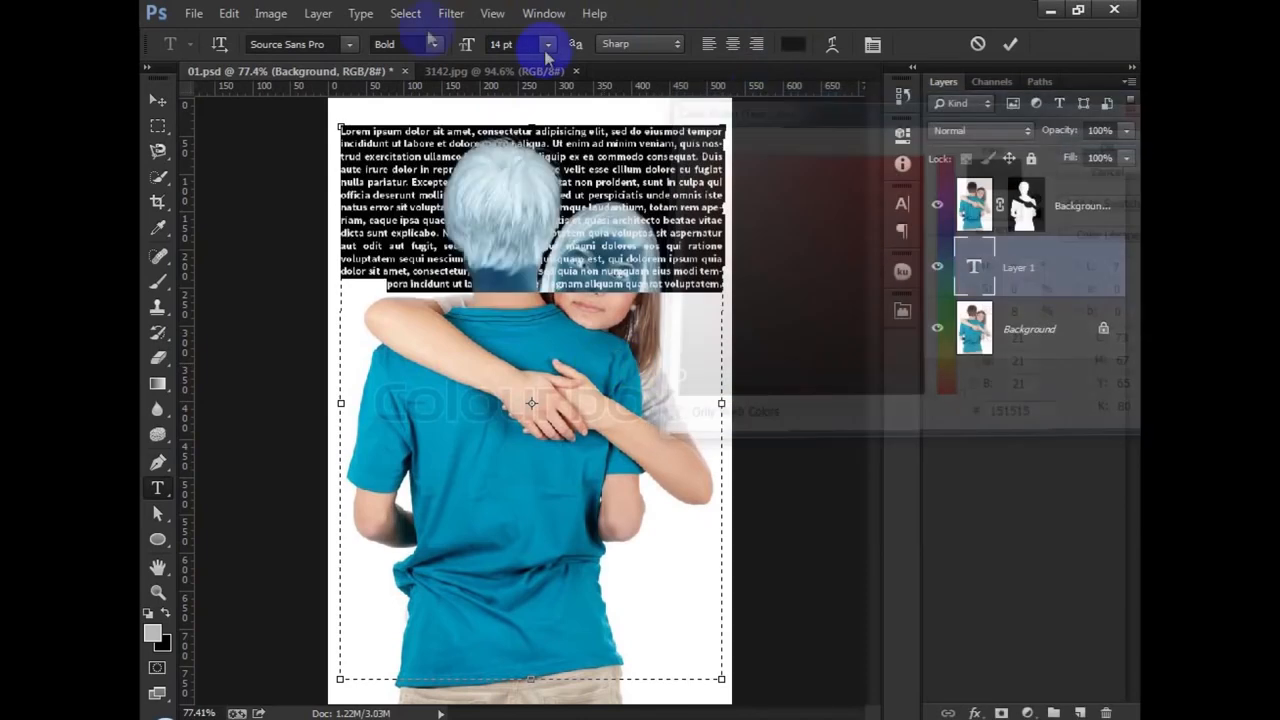
# Set the placeholder text's font to Rough Notes Sample and left-align it
pyautogui.click(300, 44)
pyautogui.write('R')
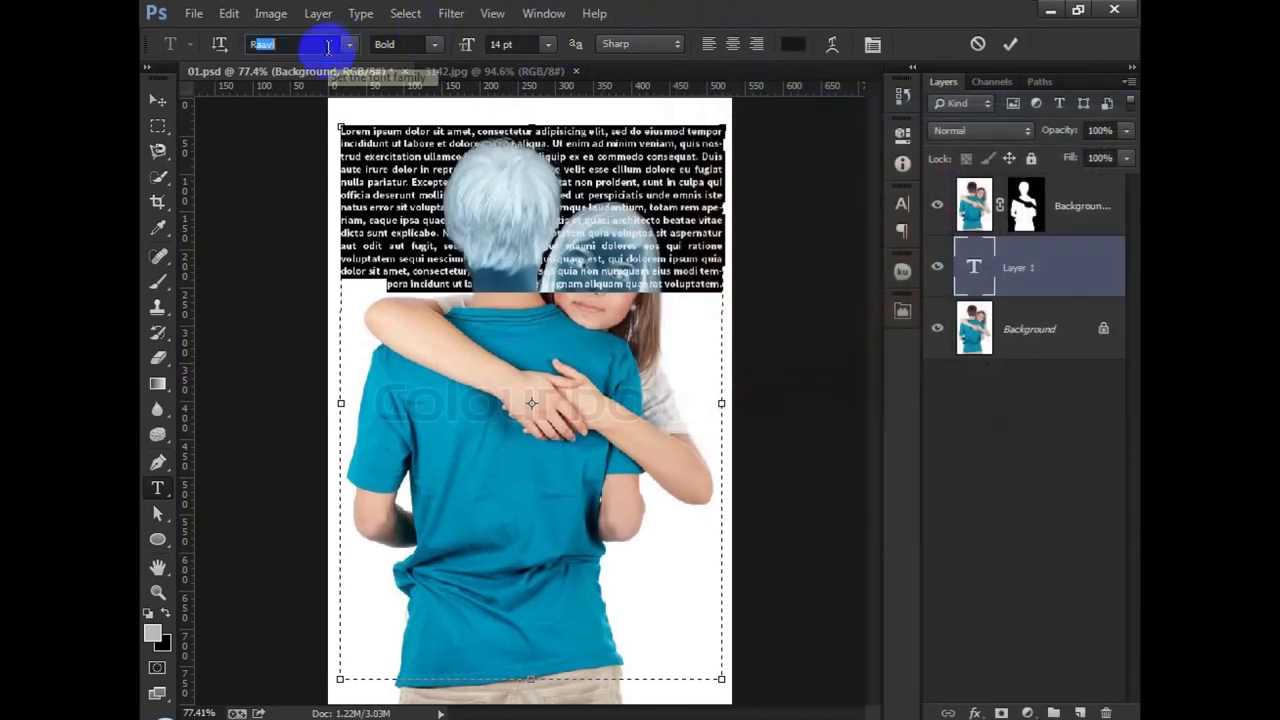
pyautogui.write('ough Notes Sans')
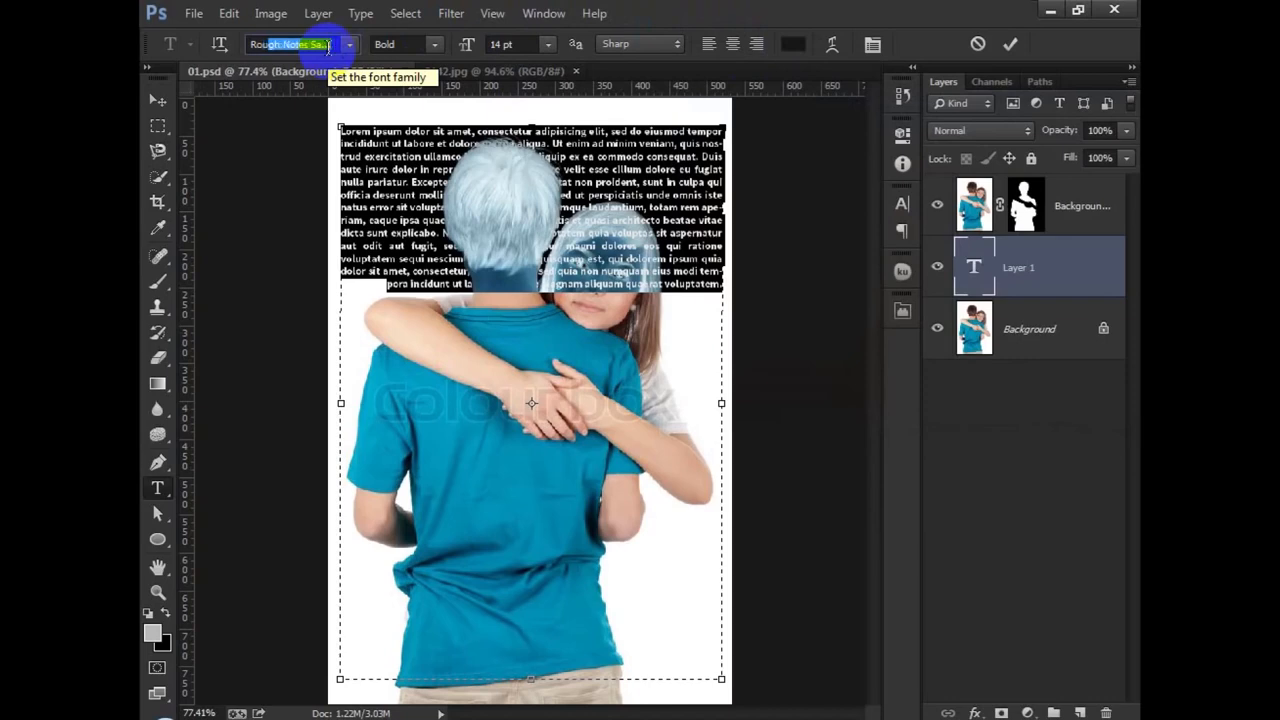
pyautogui.press('Return')
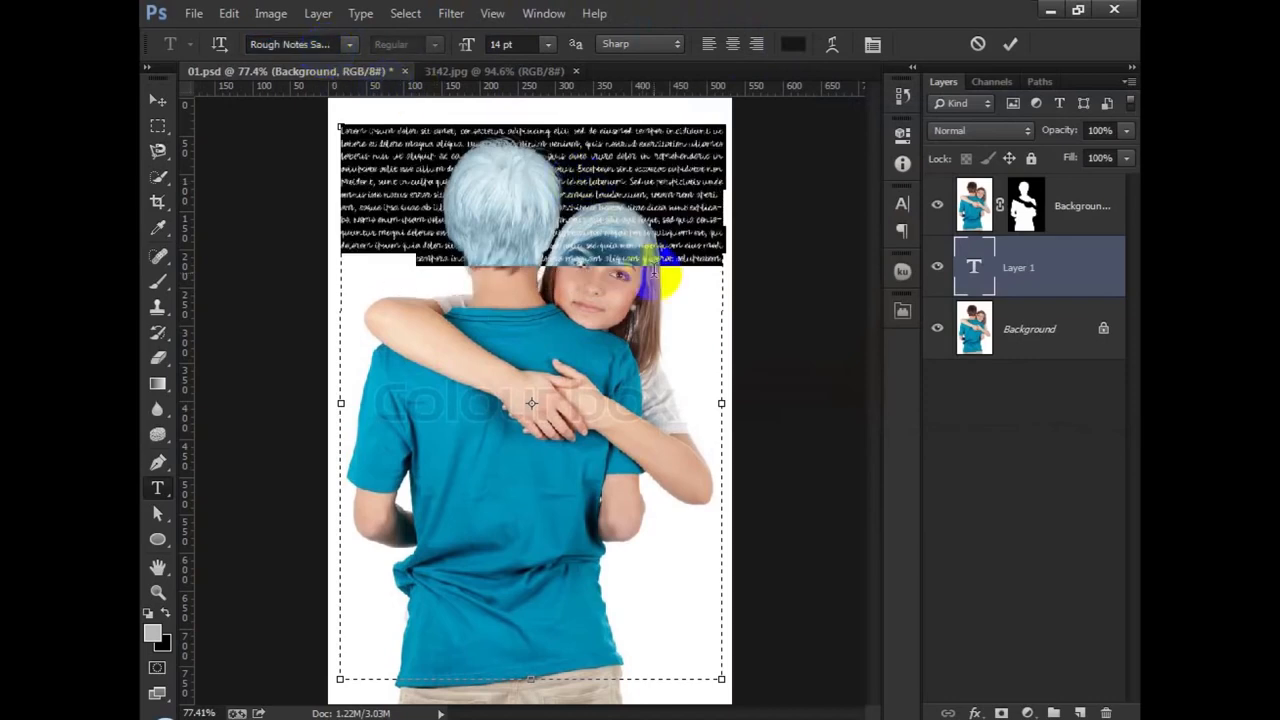
pyautogui.click(708, 44)
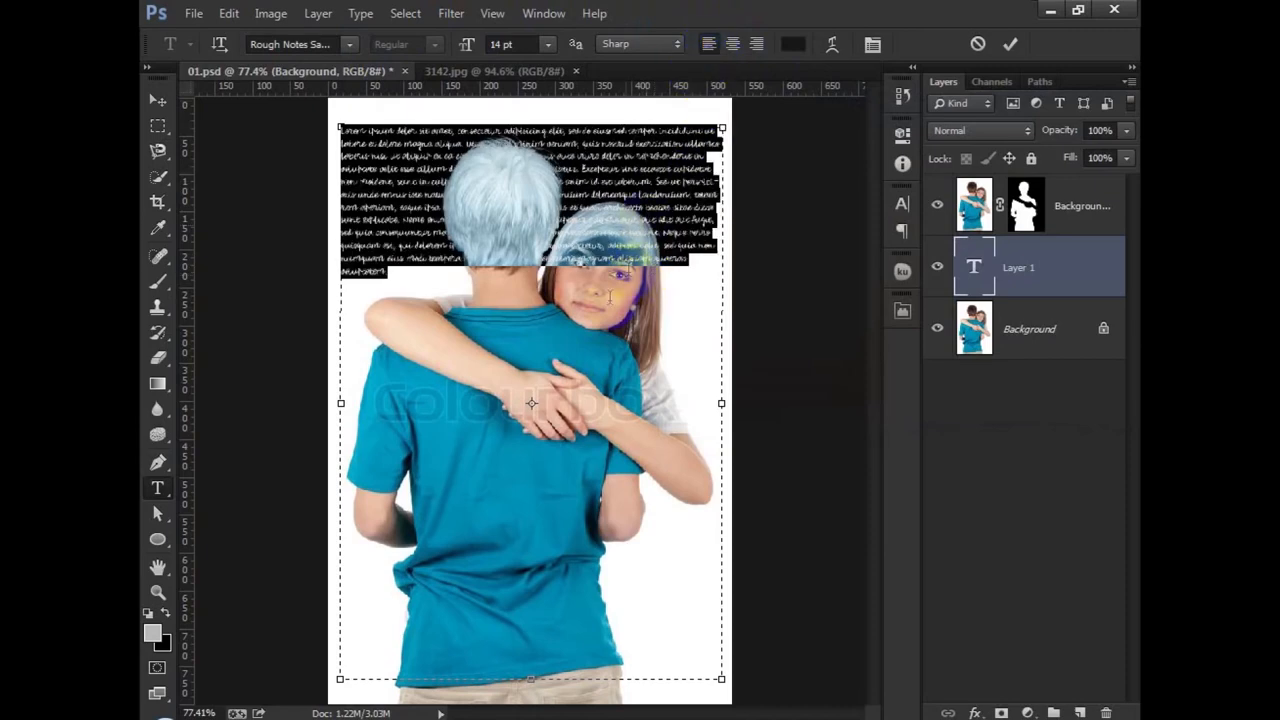
# Paste repeated copies of the placeholder text at its end to fill the text box, and select all the text
pyautogui.click(545, 272)
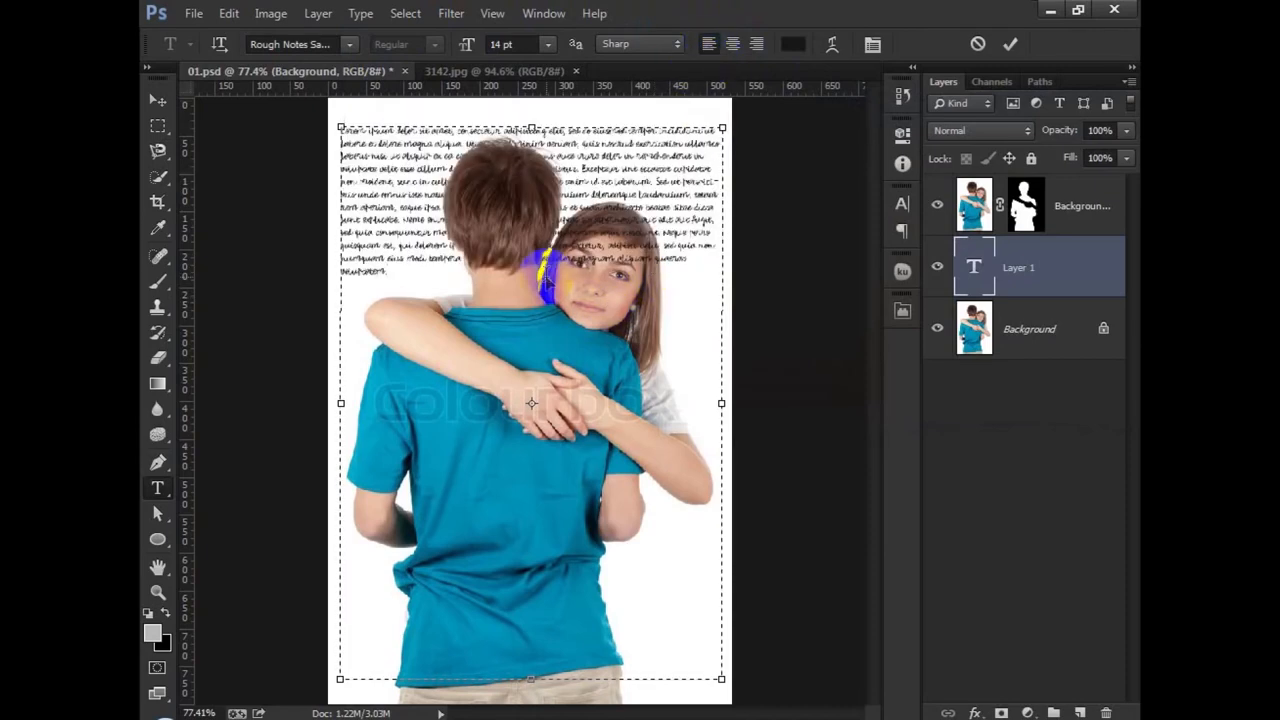
pyautogui.hotkey('ctrl', 'v')
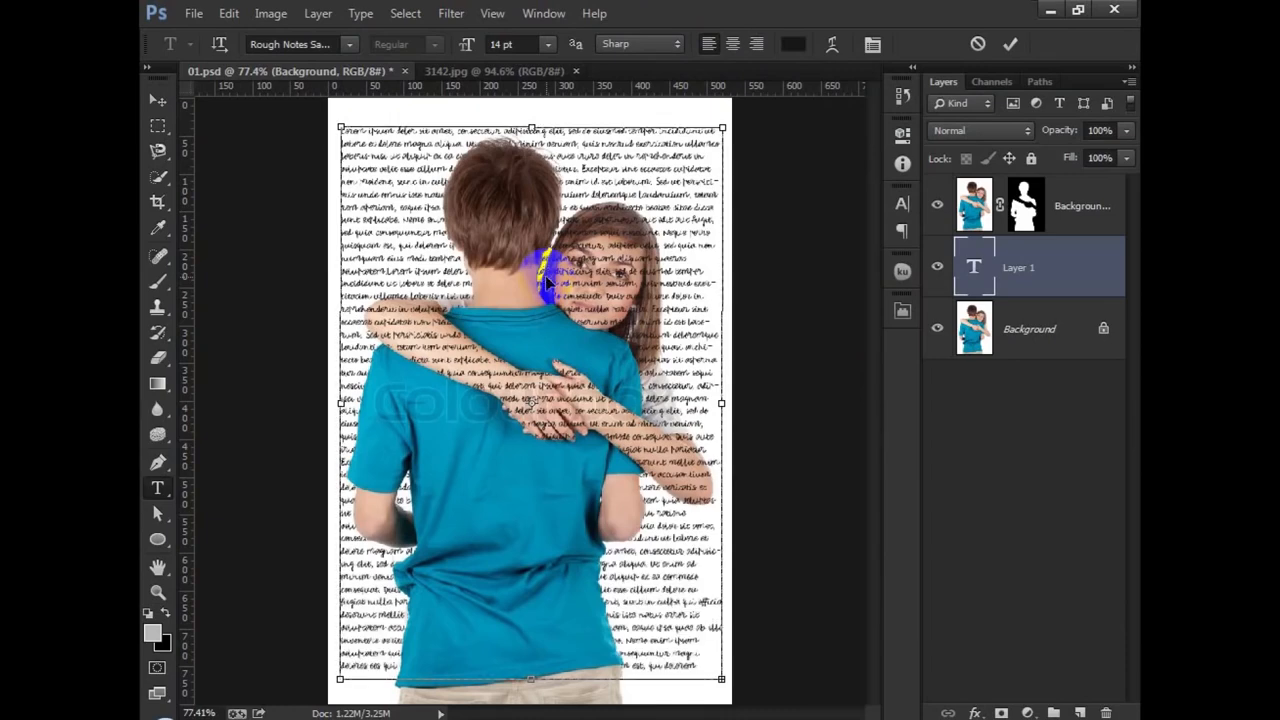
pyautogui.hotkey('ctrl', 'a')
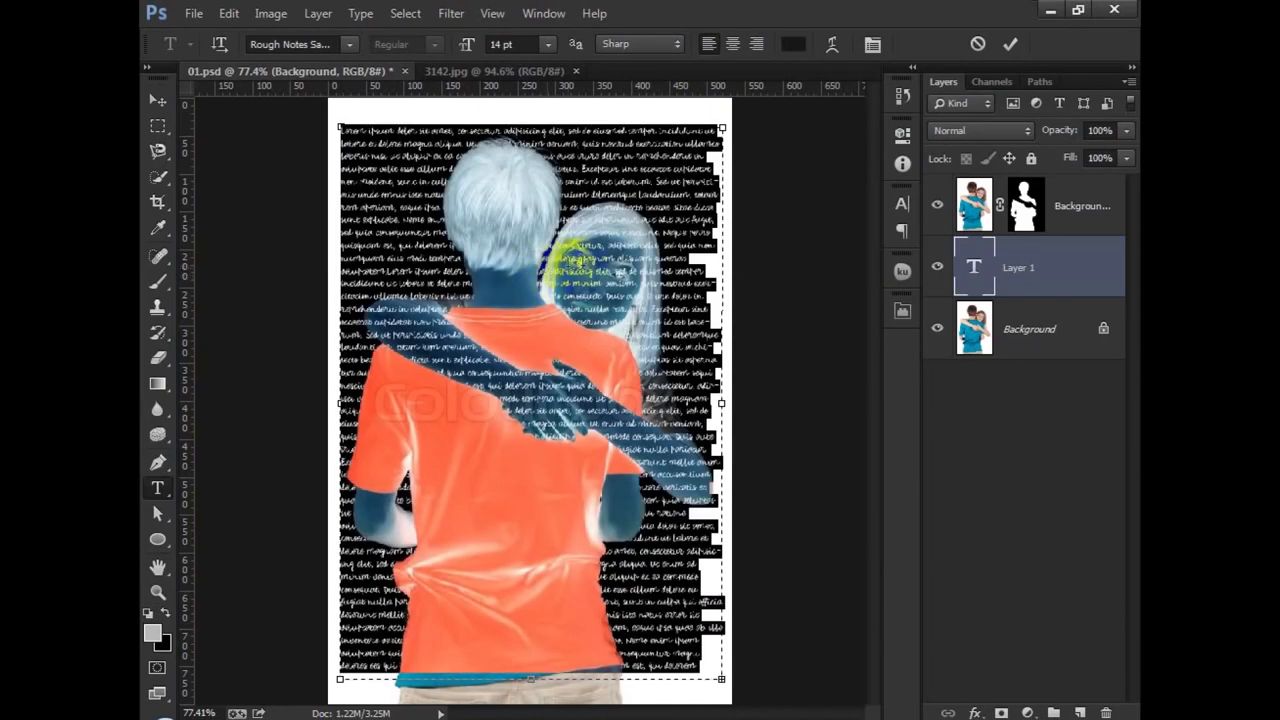
# Compare the line spacing and density of the placeholder text with the handwriting in reference image 3142.jpg
pyautogui.click(491, 71)
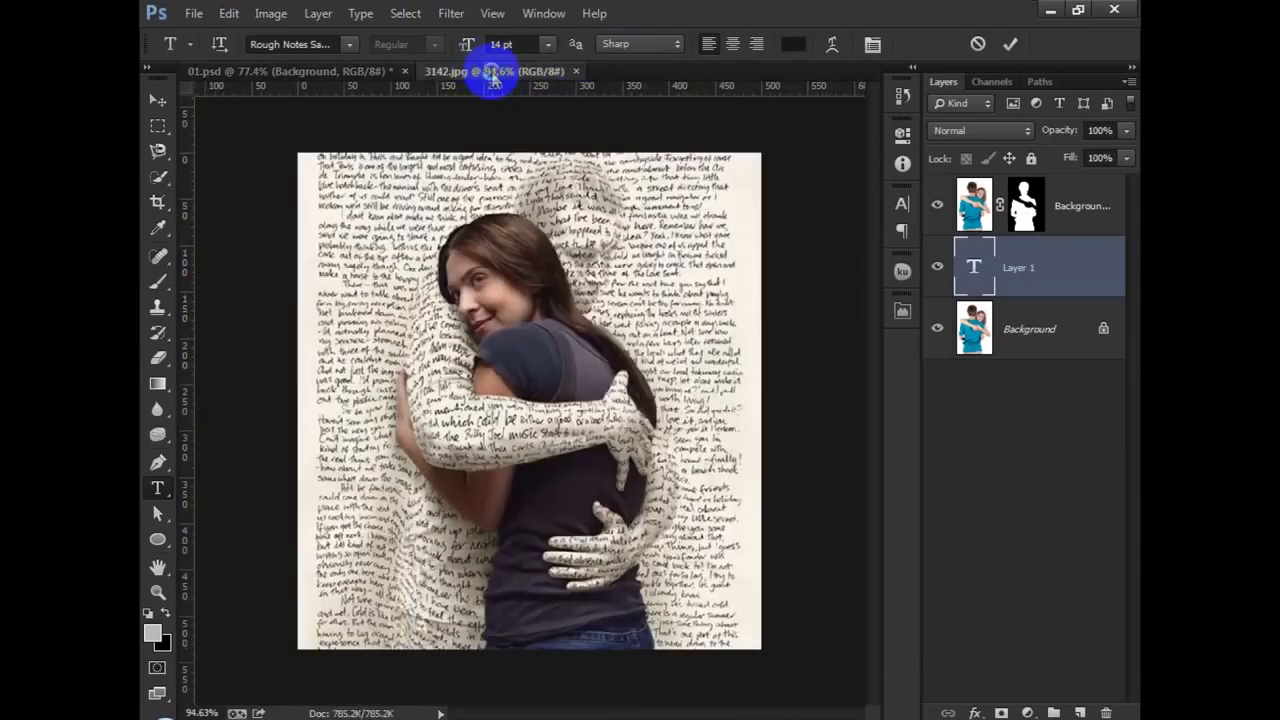
pyautogui.click(303, 74)
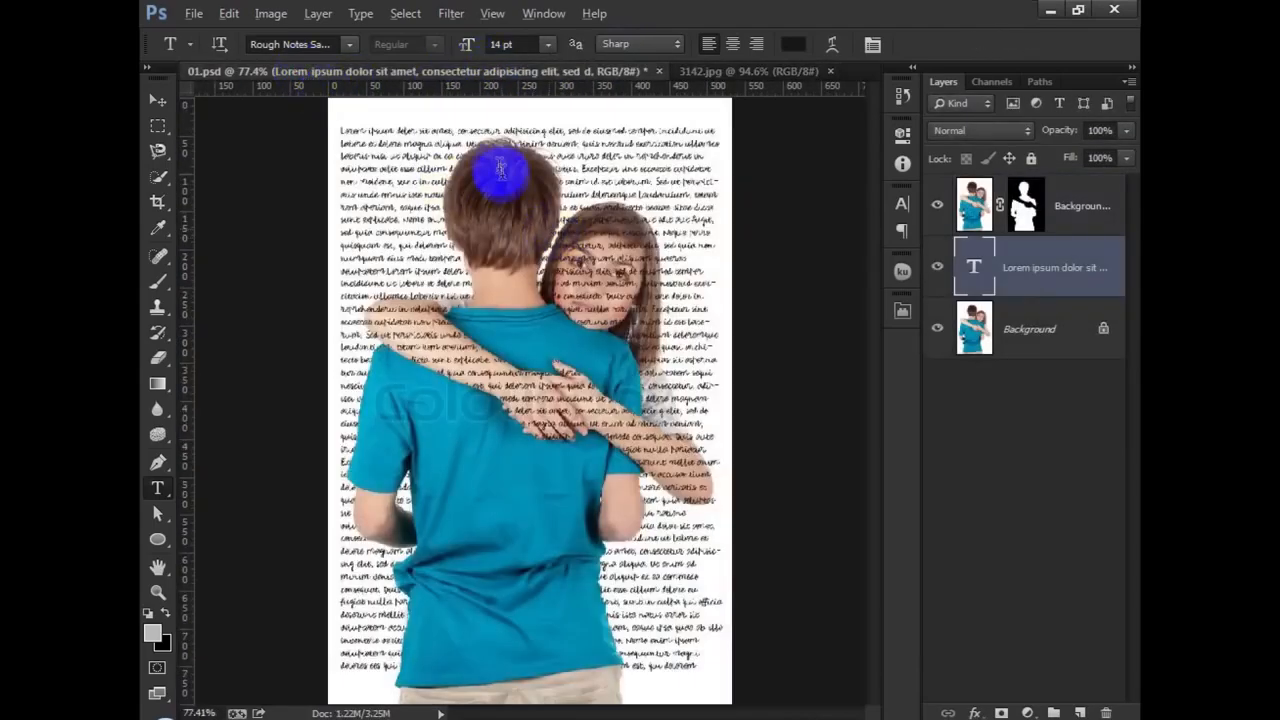
pyautogui.scroll(2, 499, 165)
pyautogui.scroll(-2, 499, 165)
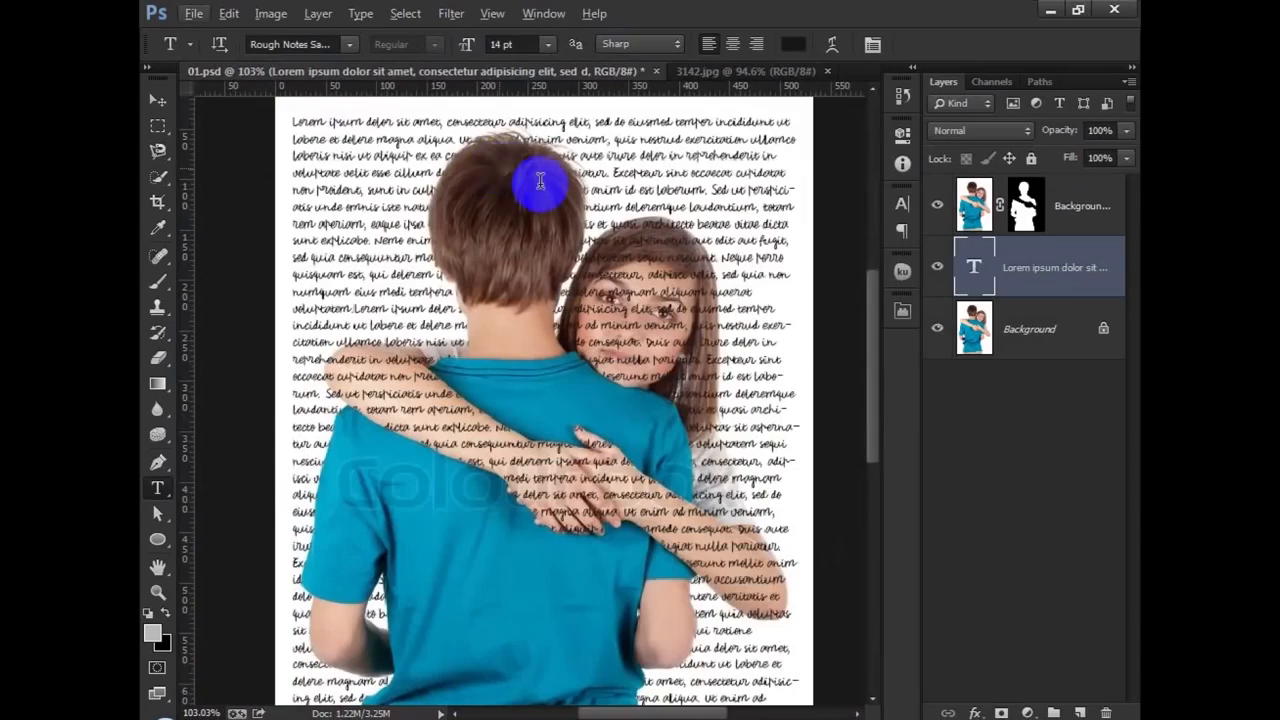
pyautogui.click(686, 70)
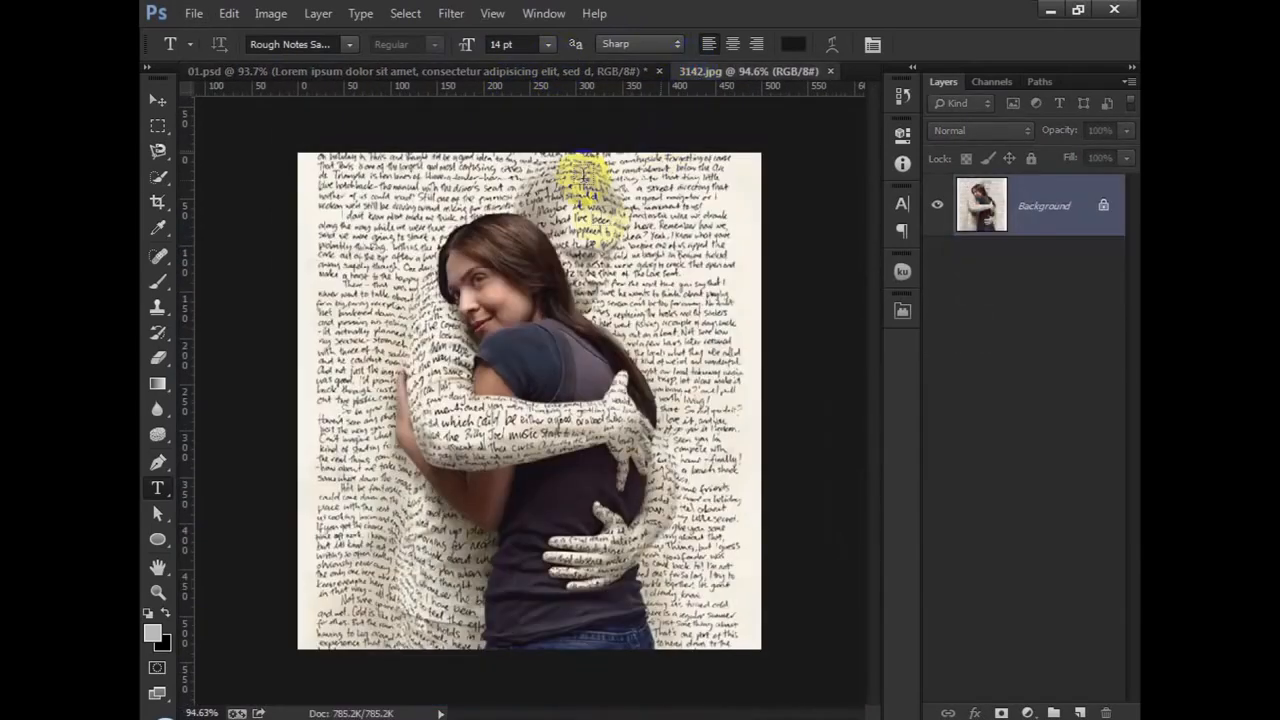
pyautogui.click(440, 74)
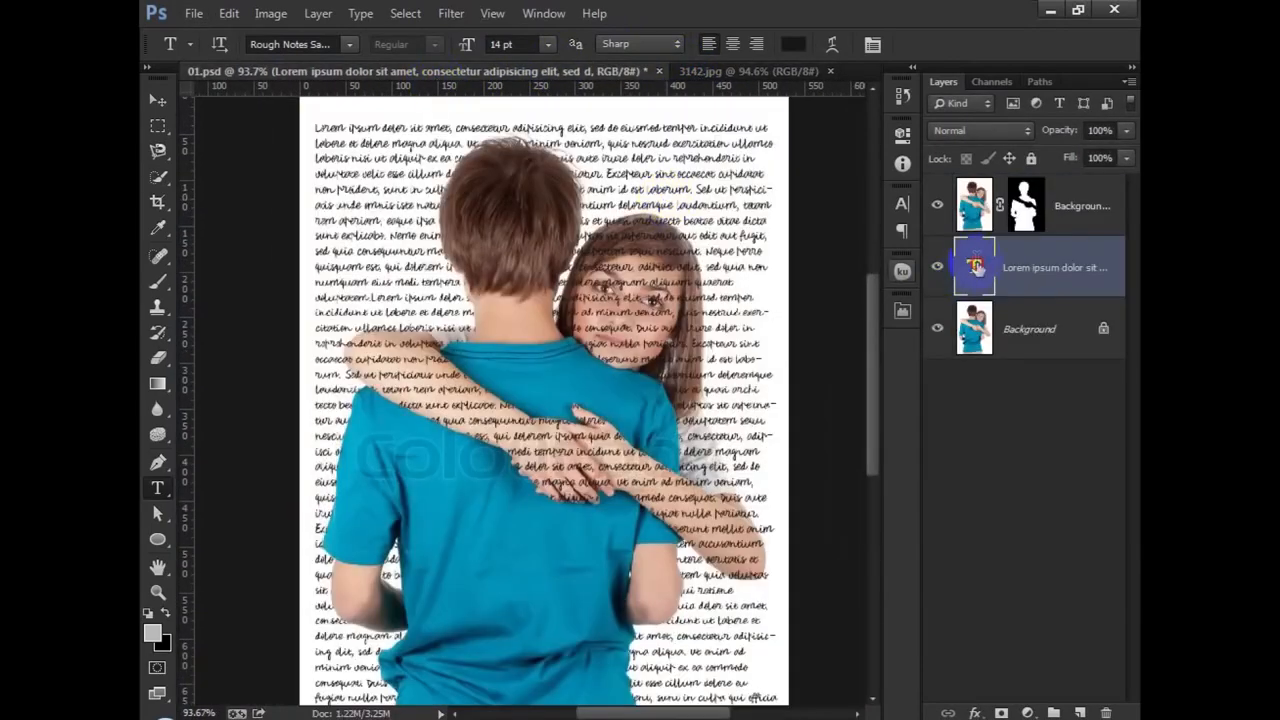
# Set the leading of the whole Lorem Ipsum text layer to 12 pt
pyautogui.doubleClick(975, 267)
pyautogui.click(902, 204)
pyautogui.click(862, 243)
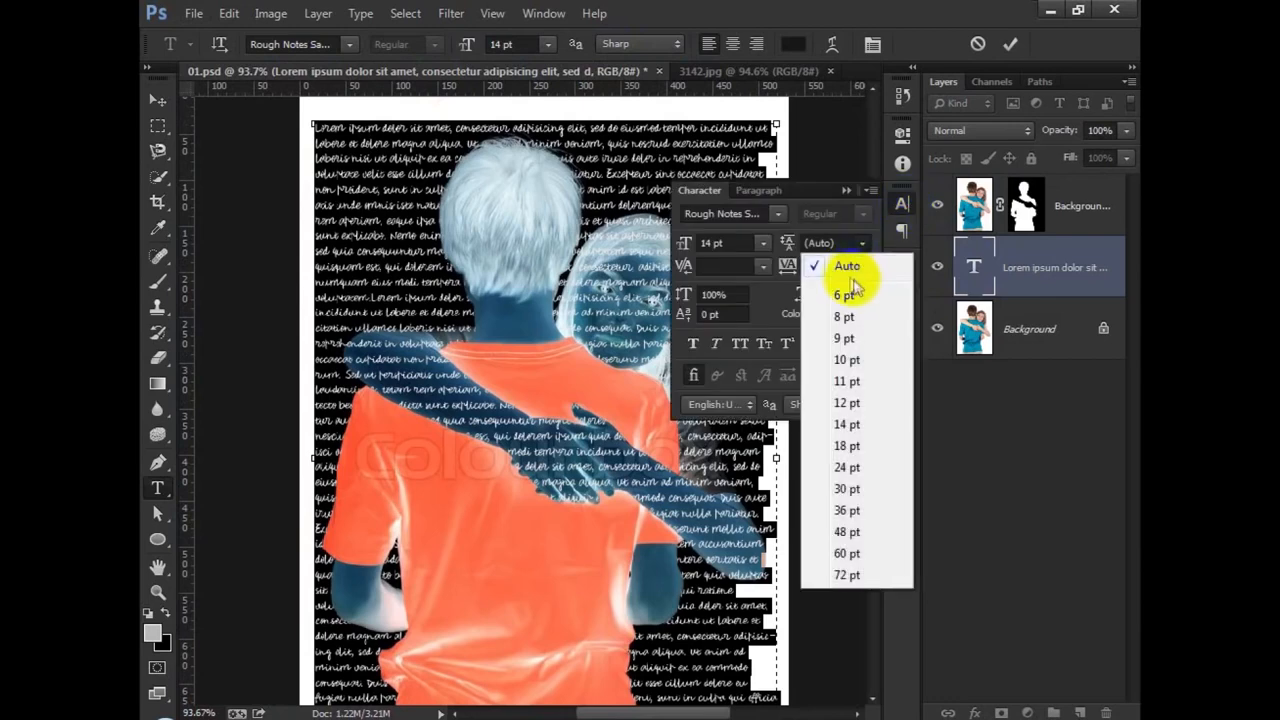
pyautogui.click(829, 243)
pyautogui.write('14')
pyautogui.press('Return')
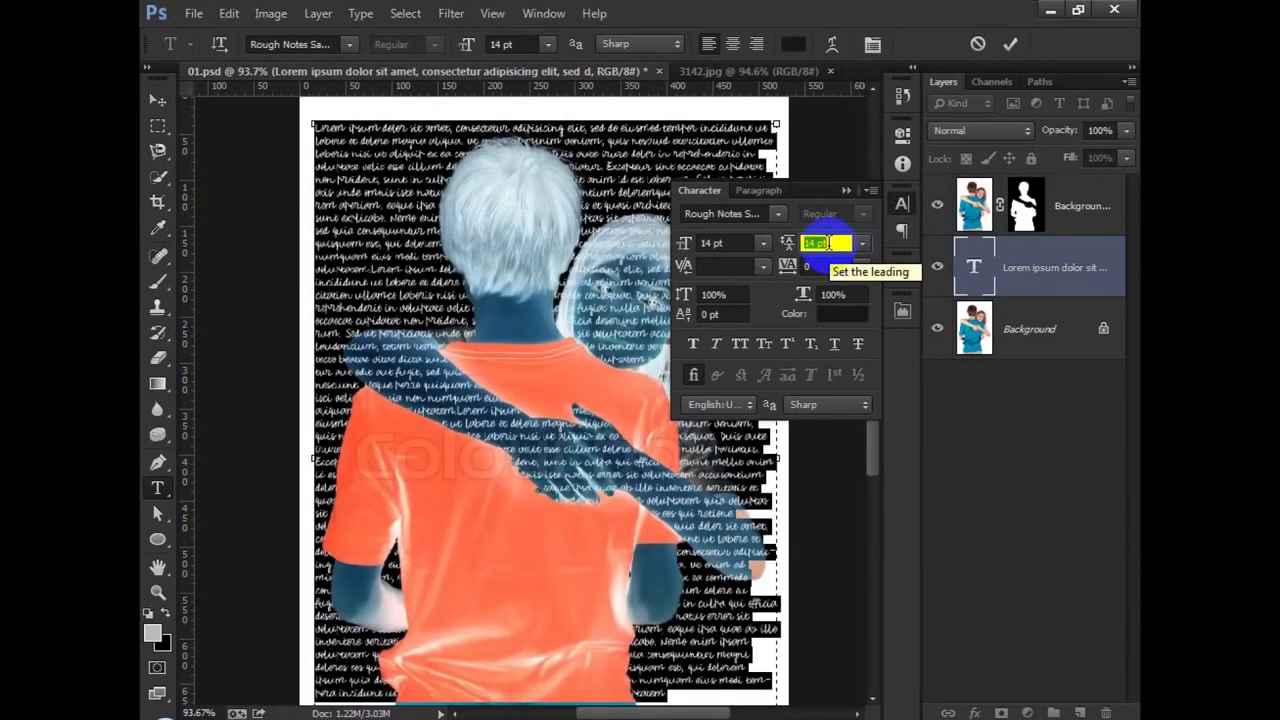
pyautogui.press('Down')
pyautogui.press('Down')
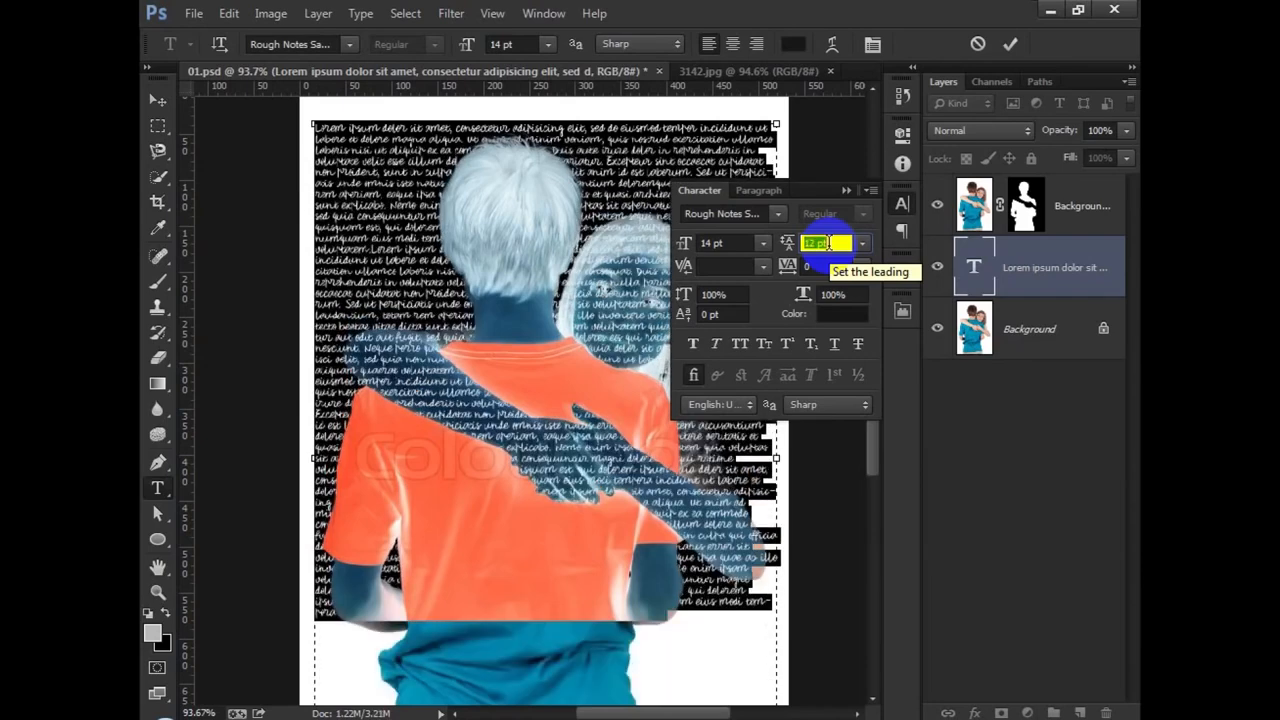
# Copy the whole placeholder text and paste it again at the end so it fills the rest of the text box
pyautogui.click(737, 624)
pyautogui.hotkey('ctrl', 'a')
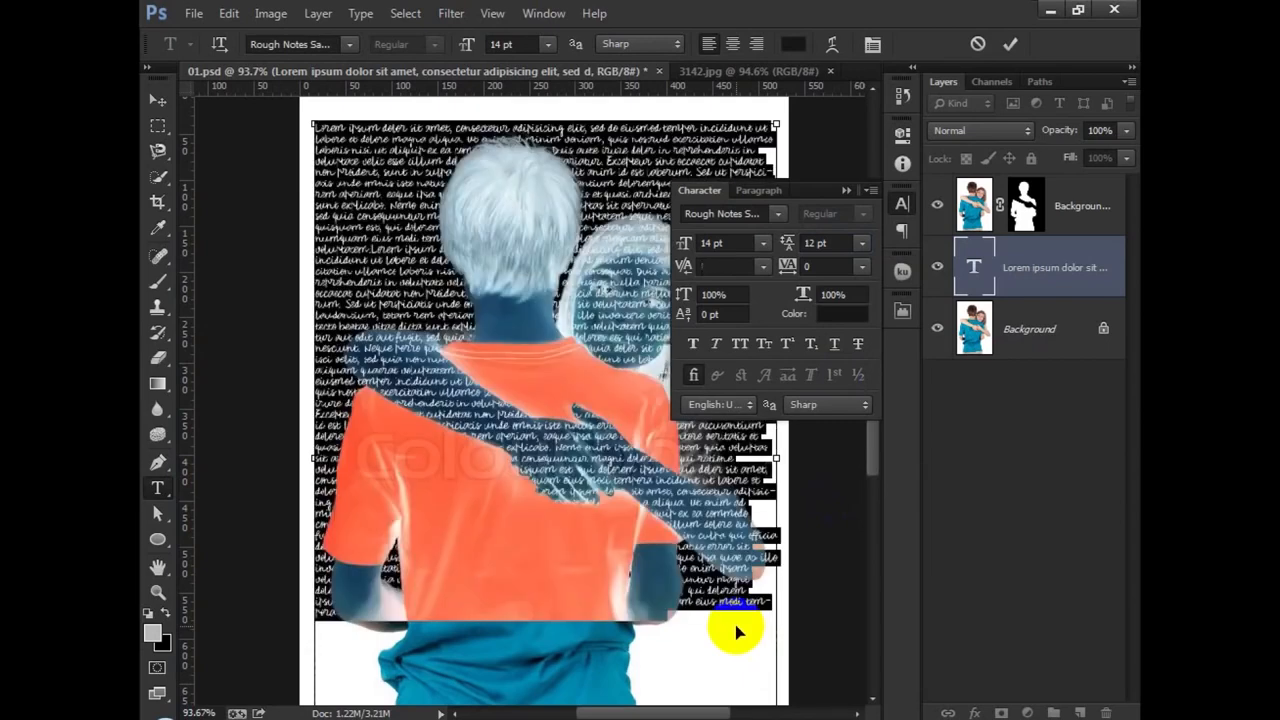
pyautogui.hotkey('ctrl', 'c')
pyautogui.click(737, 626)
pyautogui.hotkey('ctrl', 'v')
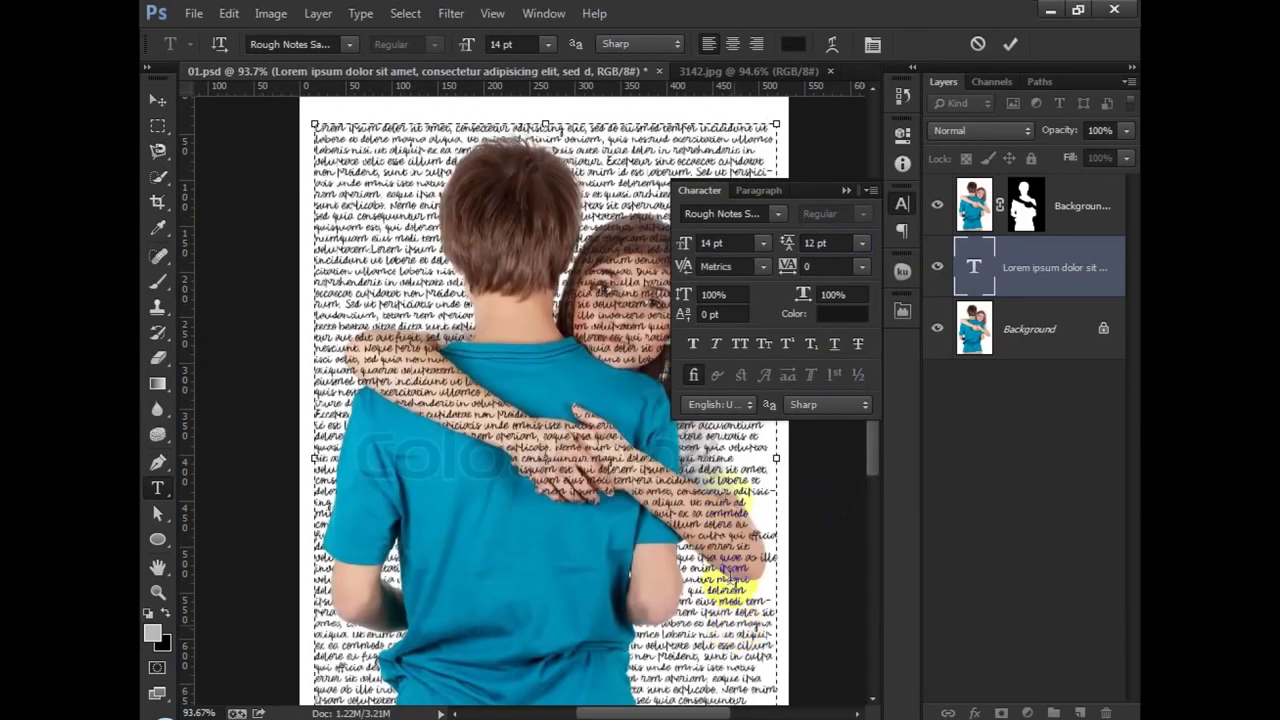
pyautogui.click(846, 193)
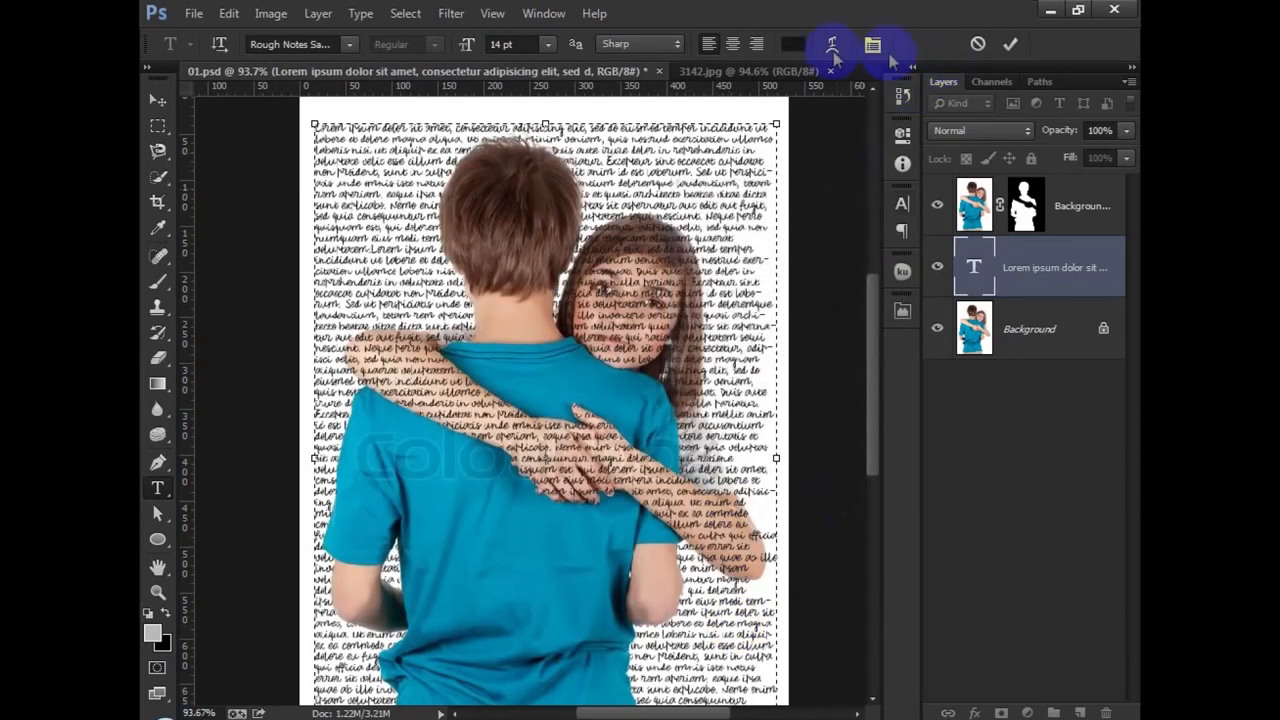
# Recolor all the placeholder text to near-black 060606 and commit the text edit
pyautogui.hotkey('ctrl', 'a')
pyautogui.click(792, 44)
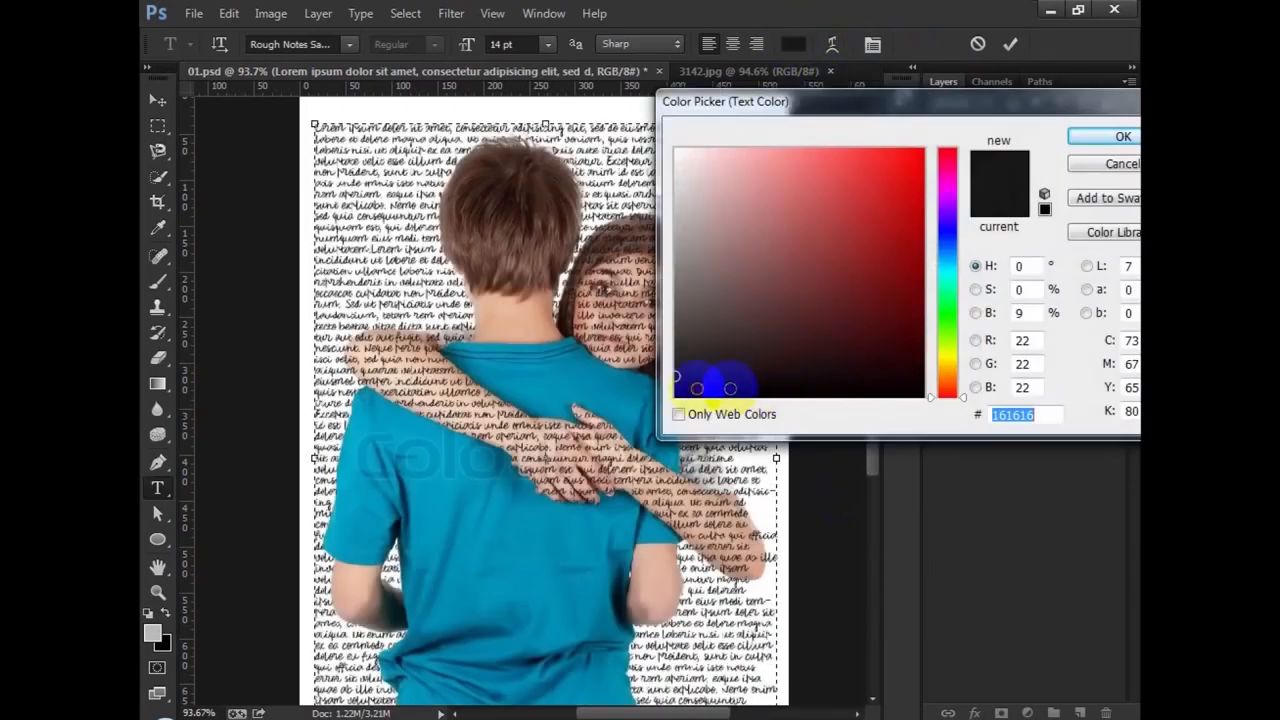
pyautogui.click(676, 391)
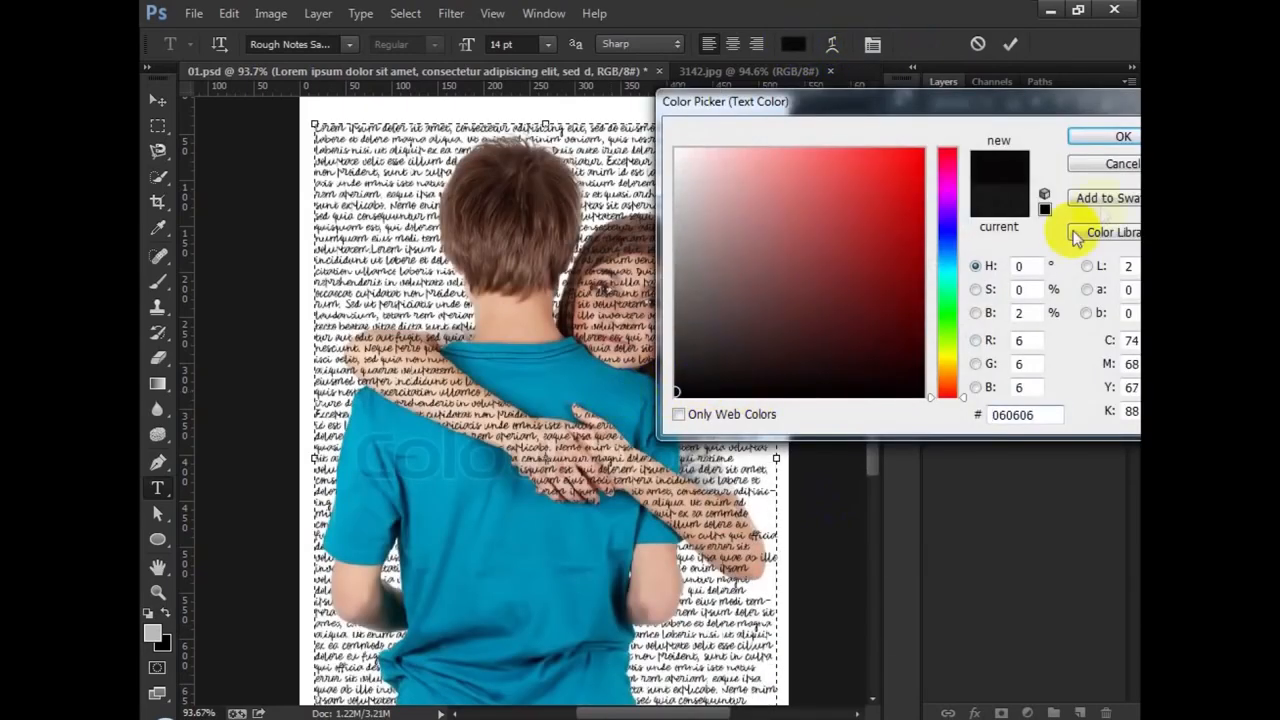
pyautogui.click(1096, 138)
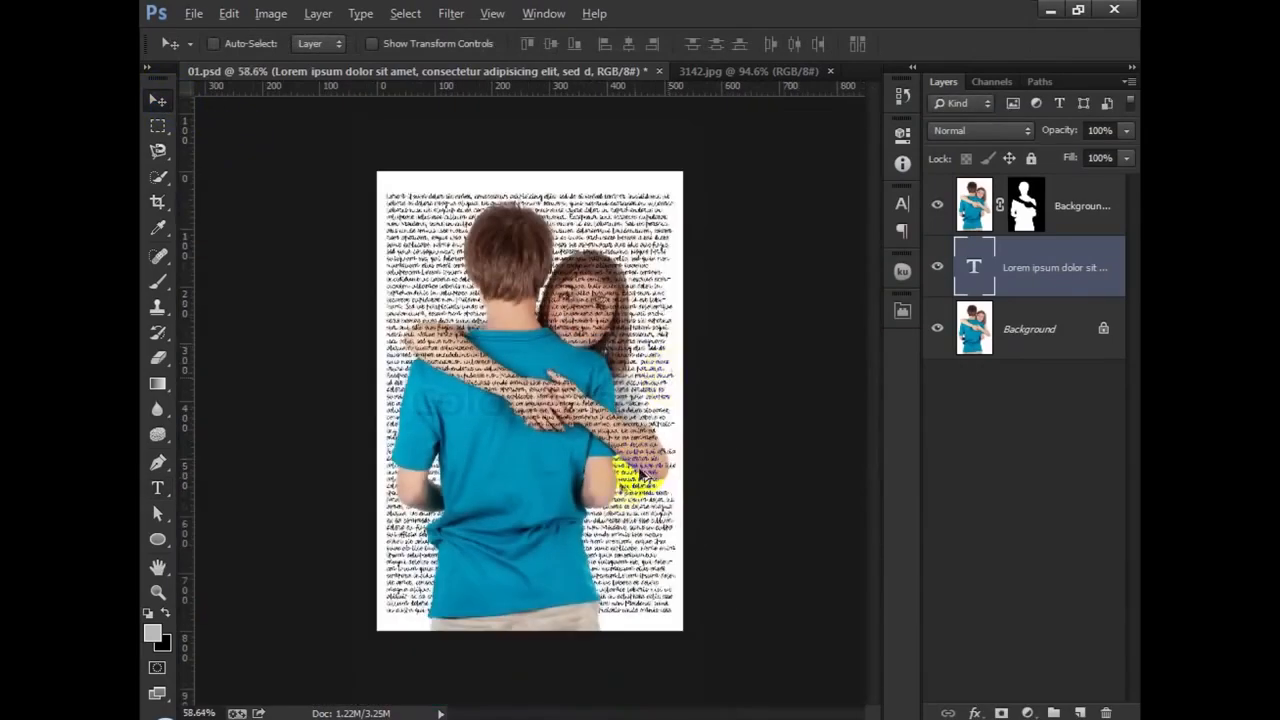
pyautogui.scroll(3, 618, 480)
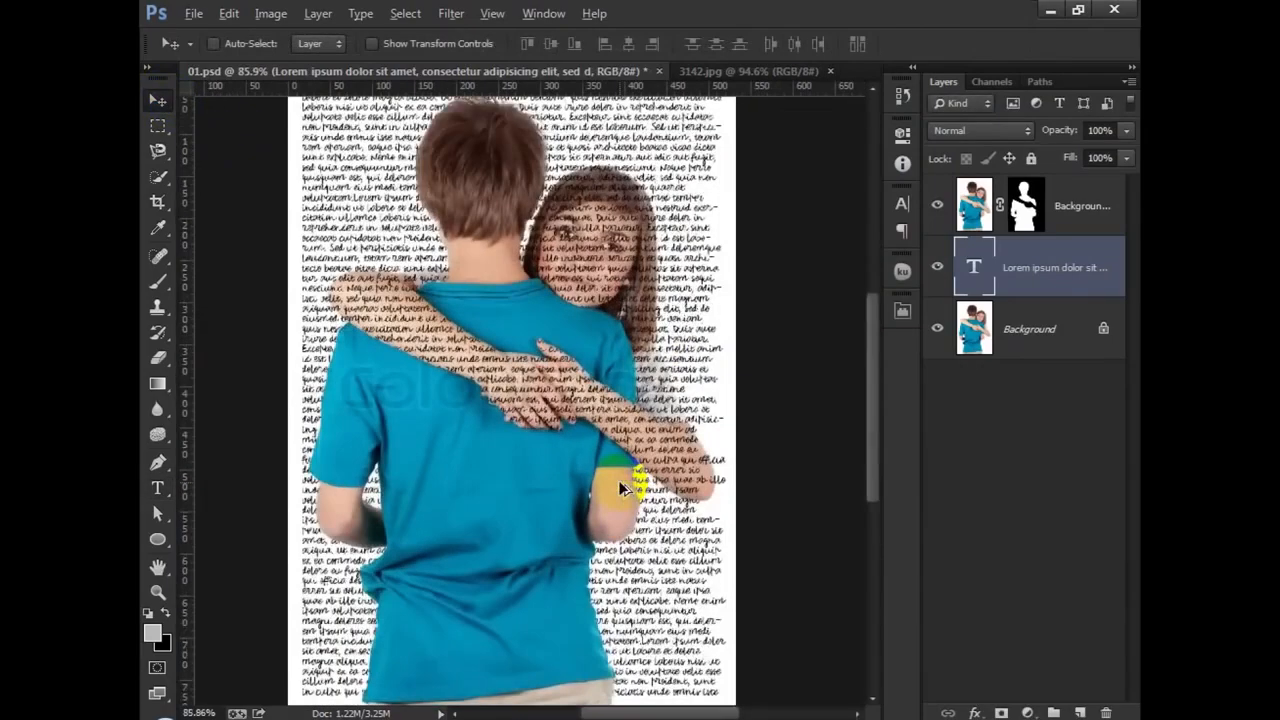
pyautogui.scroll(-1, 618, 480)
# Unlock the Background layer and add a new white-filled layer beneath it
pyautogui.click(997, 328)
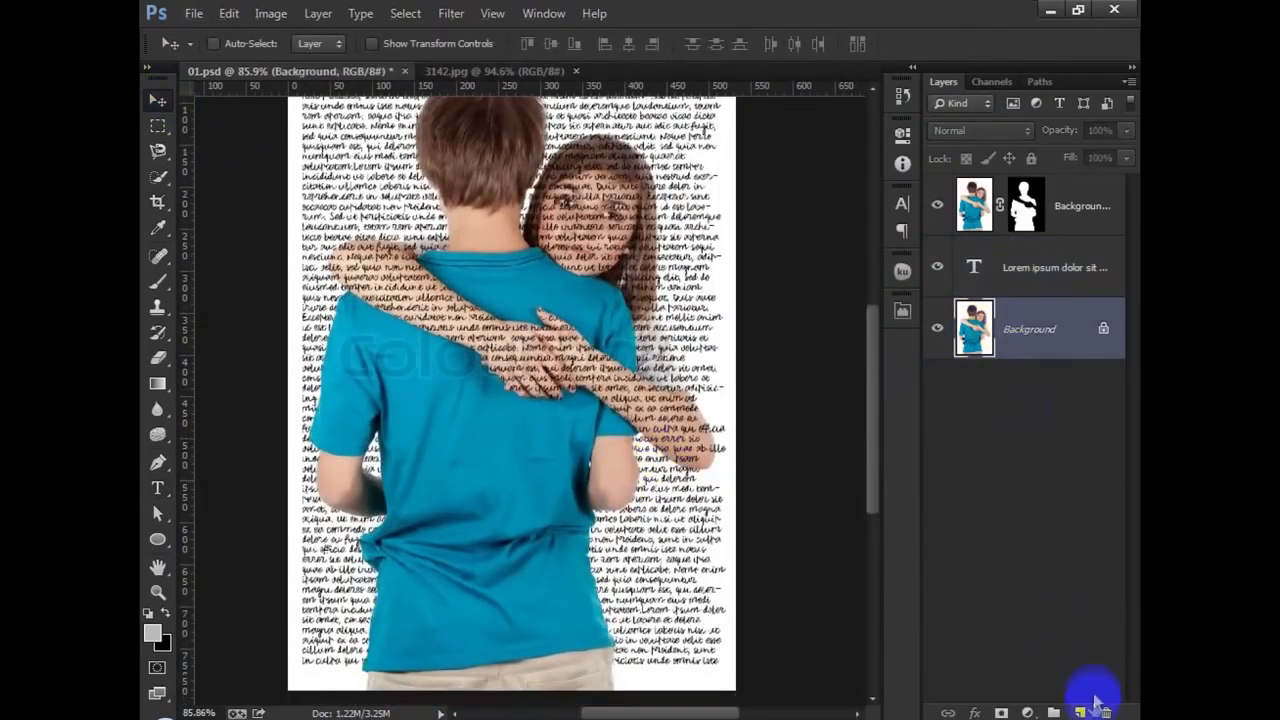
pyautogui.moveTo(1115, 550); pyautogui.dragTo(1106, 713)
pyautogui.click(1079, 713)
pyautogui.moveTo(1000, 340); pyautogui.dragTo(995, 412)
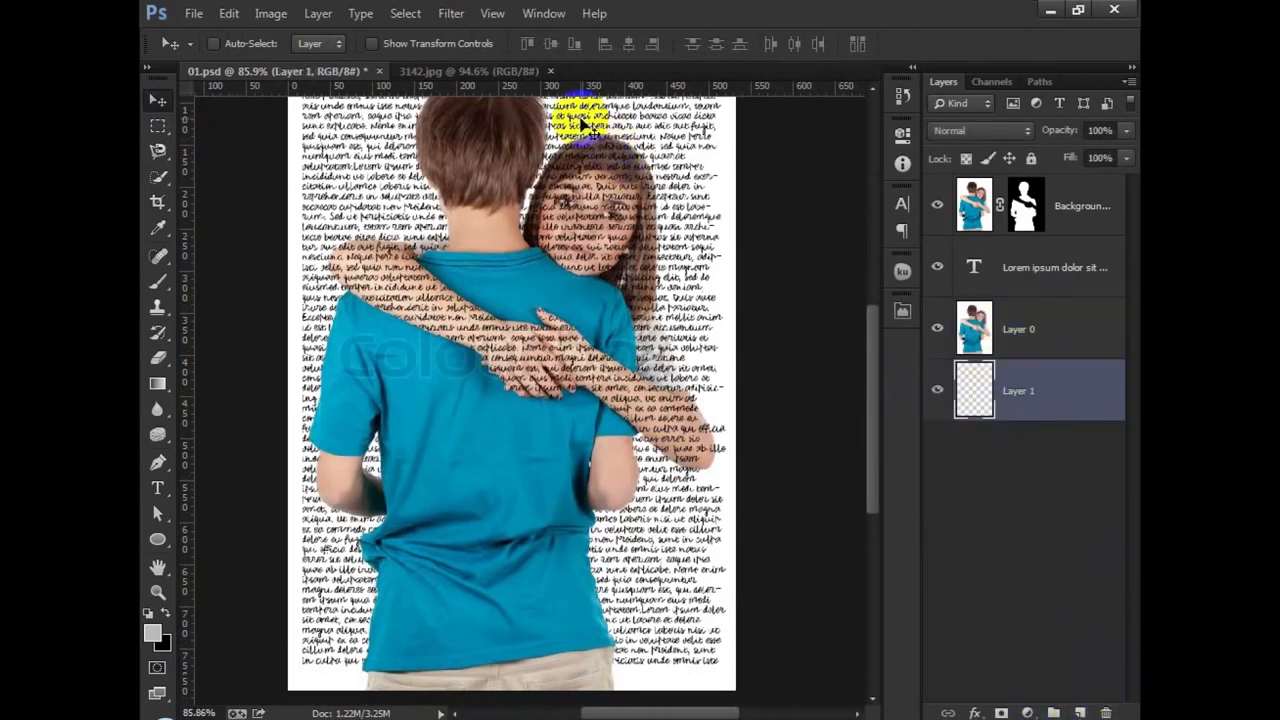
pyautogui.click(158, 229)
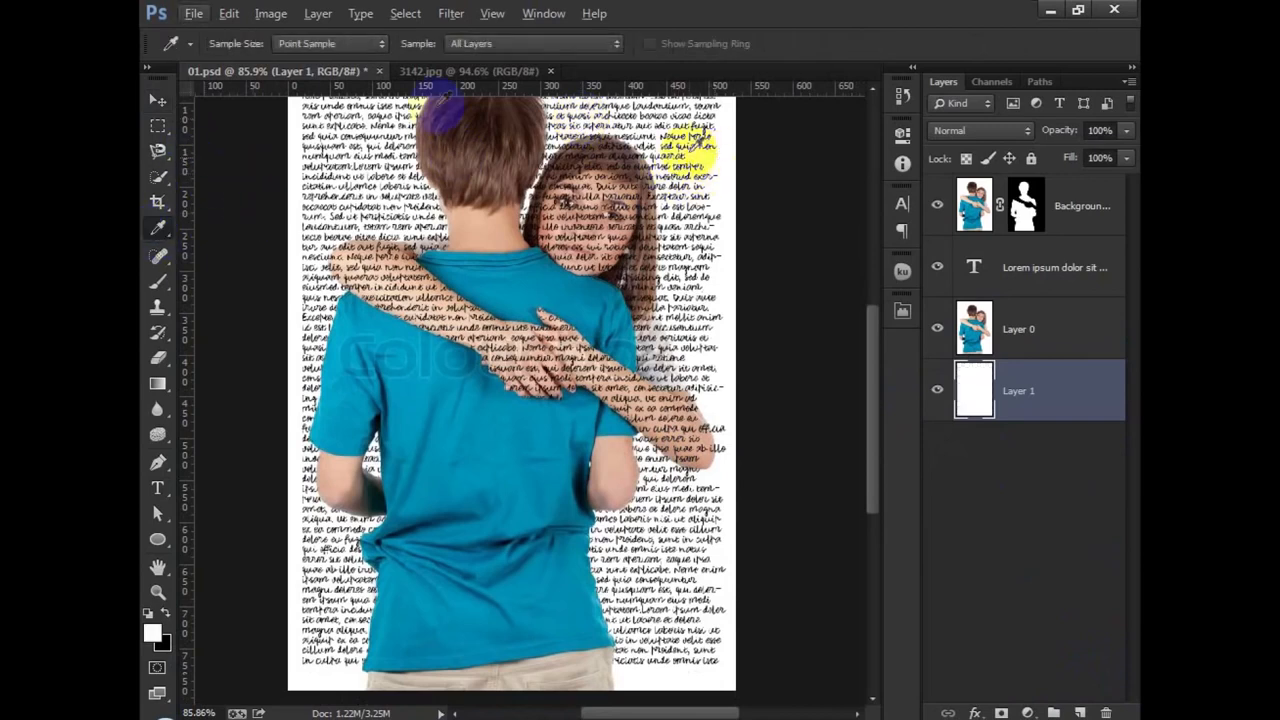
pyautogui.click(158, 100)
# Compare how the text follows the body in reference image 3142.jpg with the flat text over the couple photo
pyautogui.click(1017, 336)
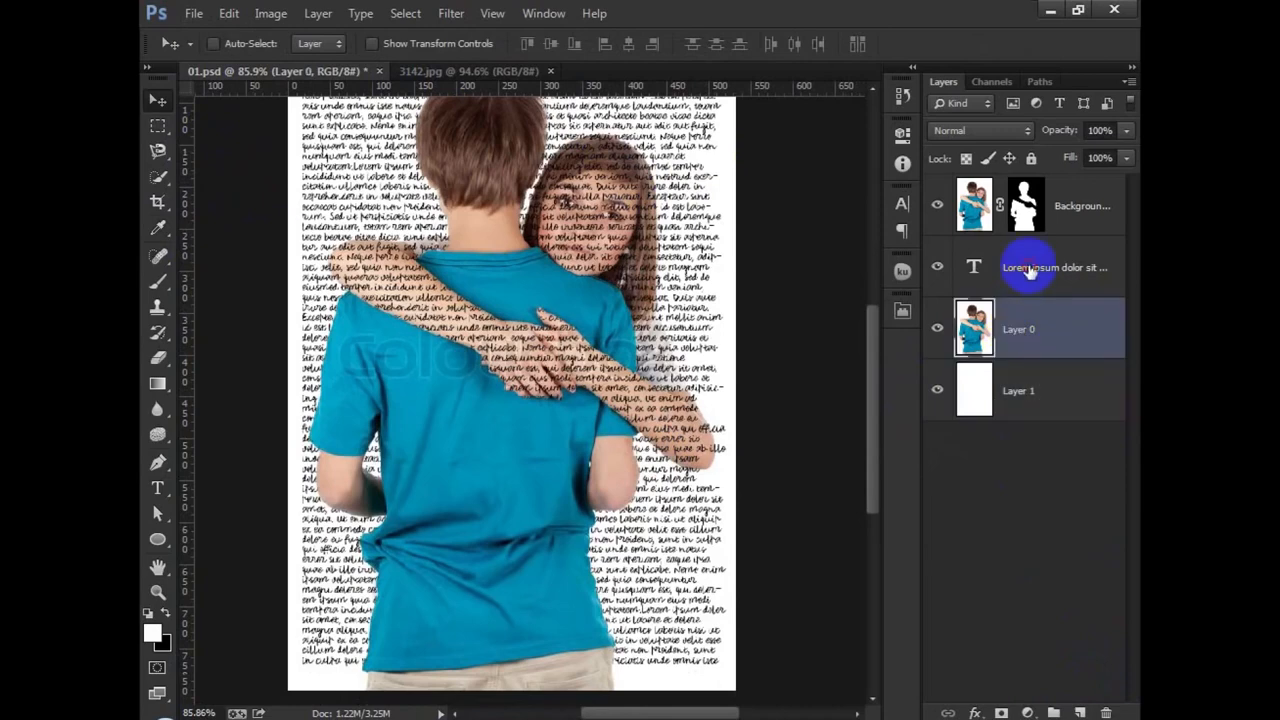
pyautogui.click(1028, 272)
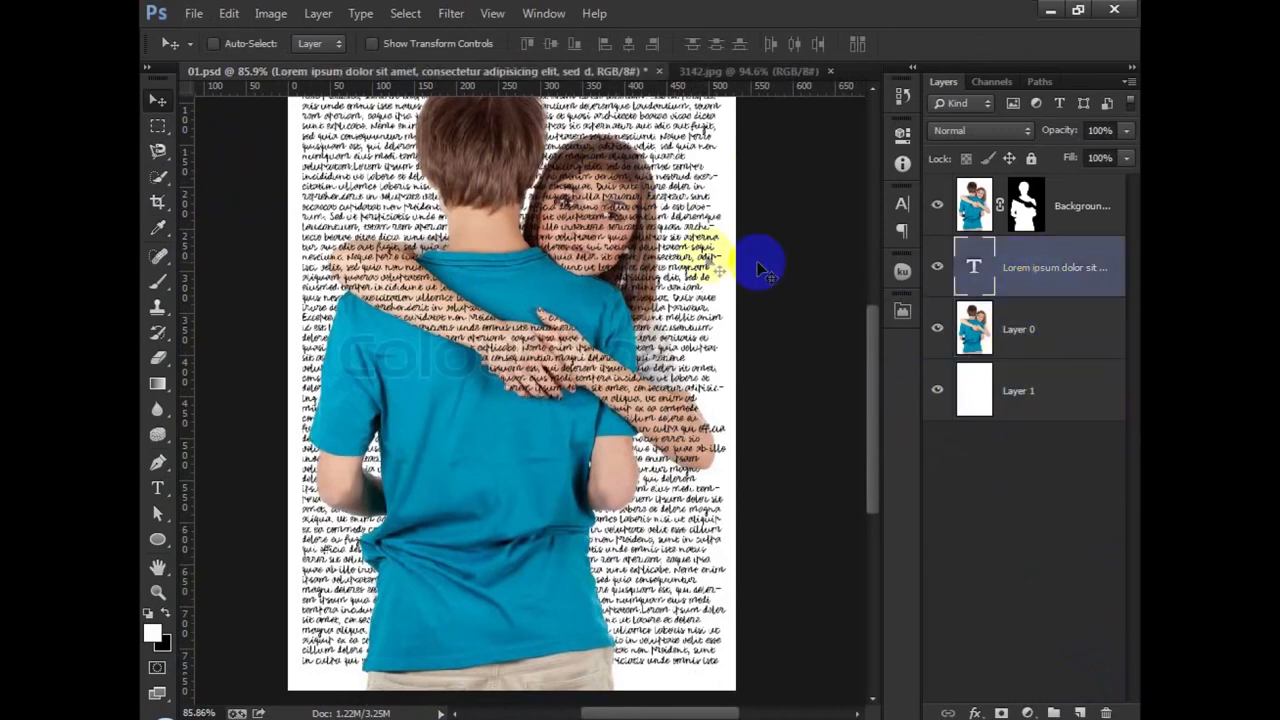
pyautogui.click(712, 71)
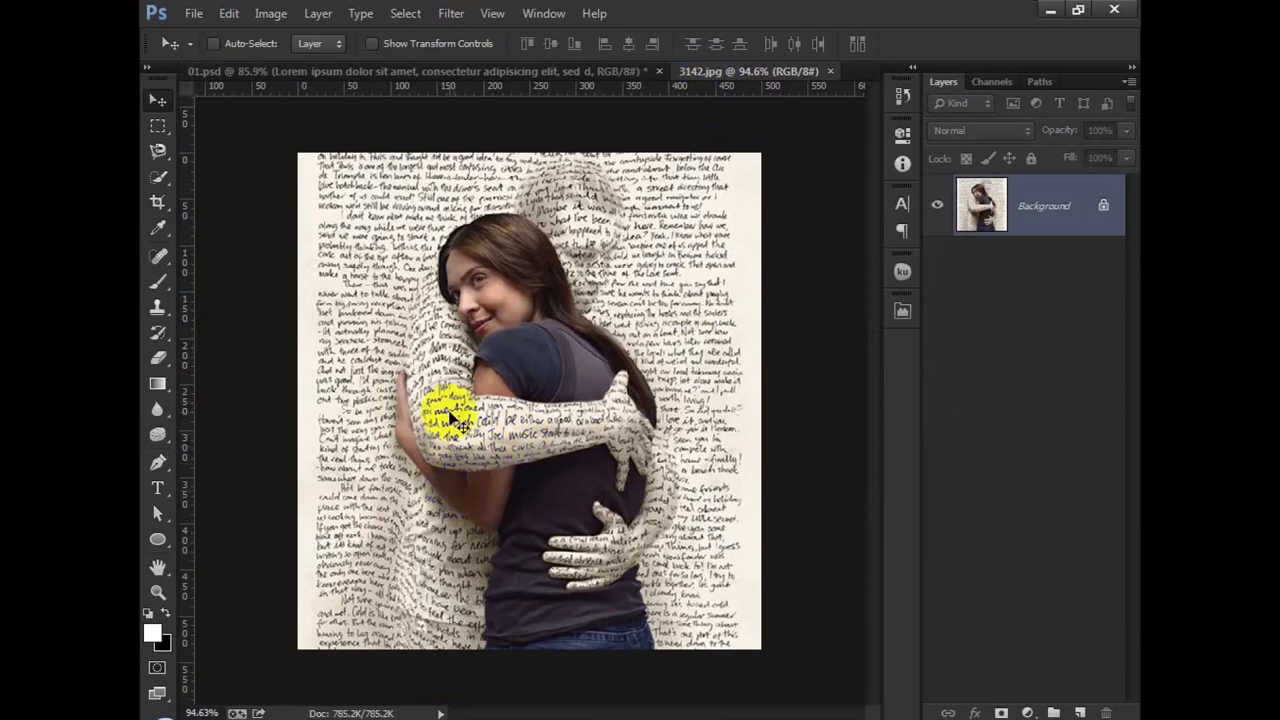
pyautogui.click(480, 70)
pyautogui.scroll(3, 618, 305)
pyautogui.scroll(-5, 618, 305)
pyautogui.scroll(2, 622, 305)
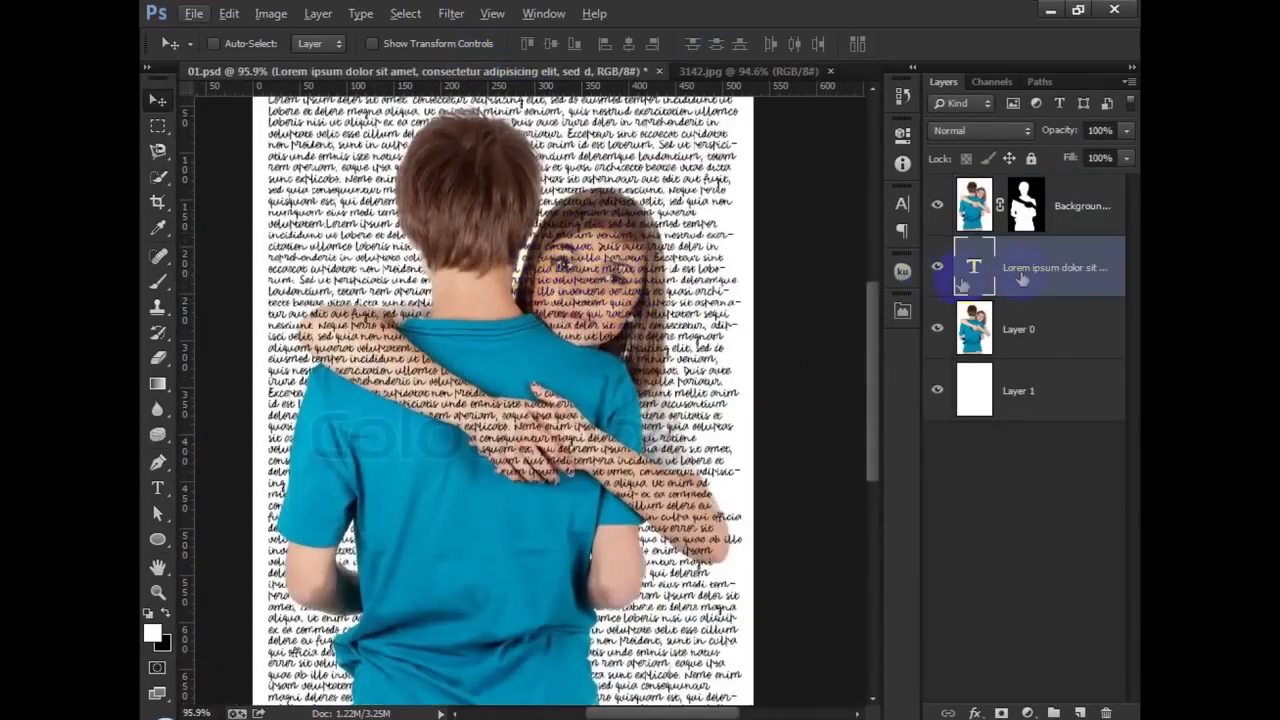
# Rasterize the Lorem Ipsum text layer and apply Displace at 10 horizontal and vertical scale, Stretch To Fit, using 01.psd as the map
pyautogui.click(1016, 330)
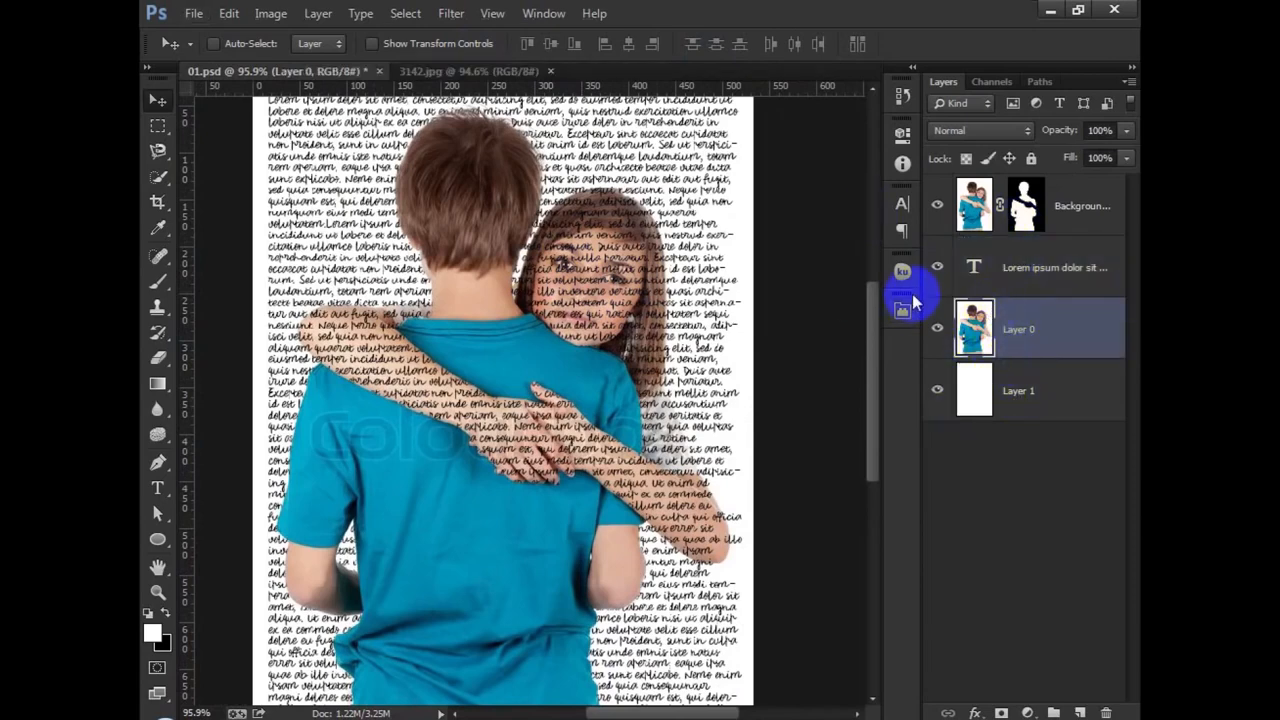
pyautogui.click(1050, 265)
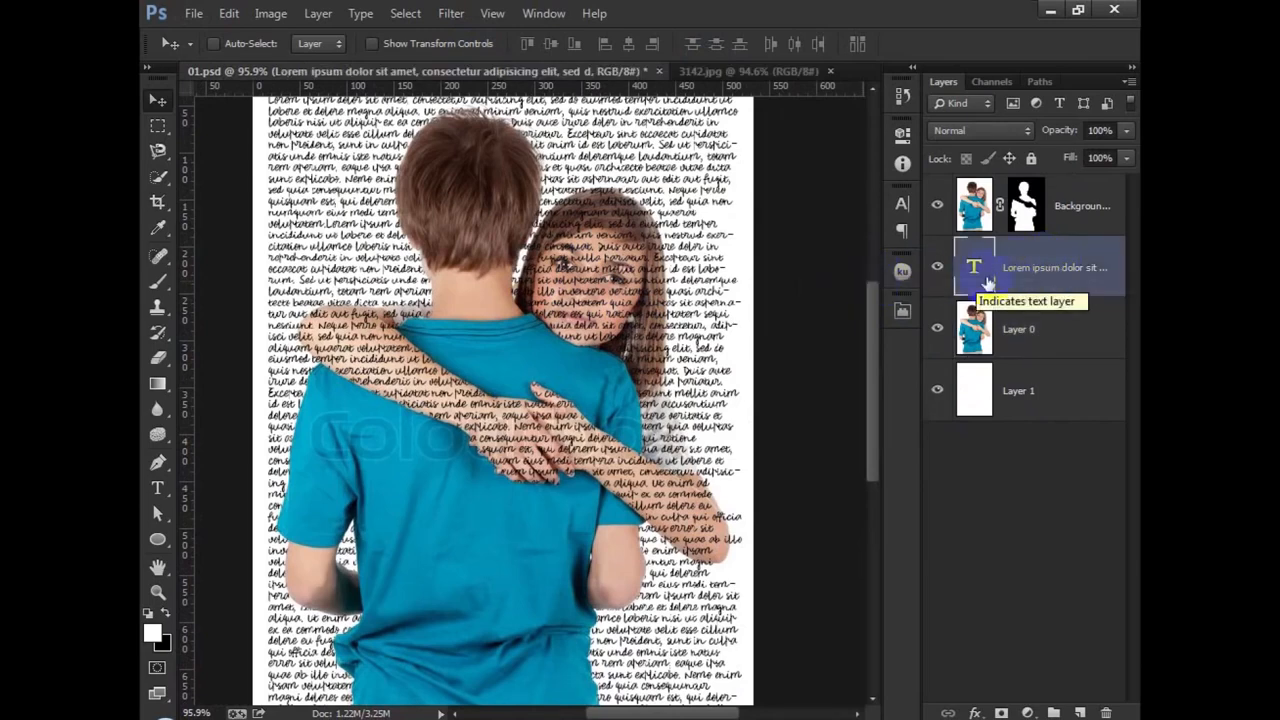
pyautogui.click(450, 13)
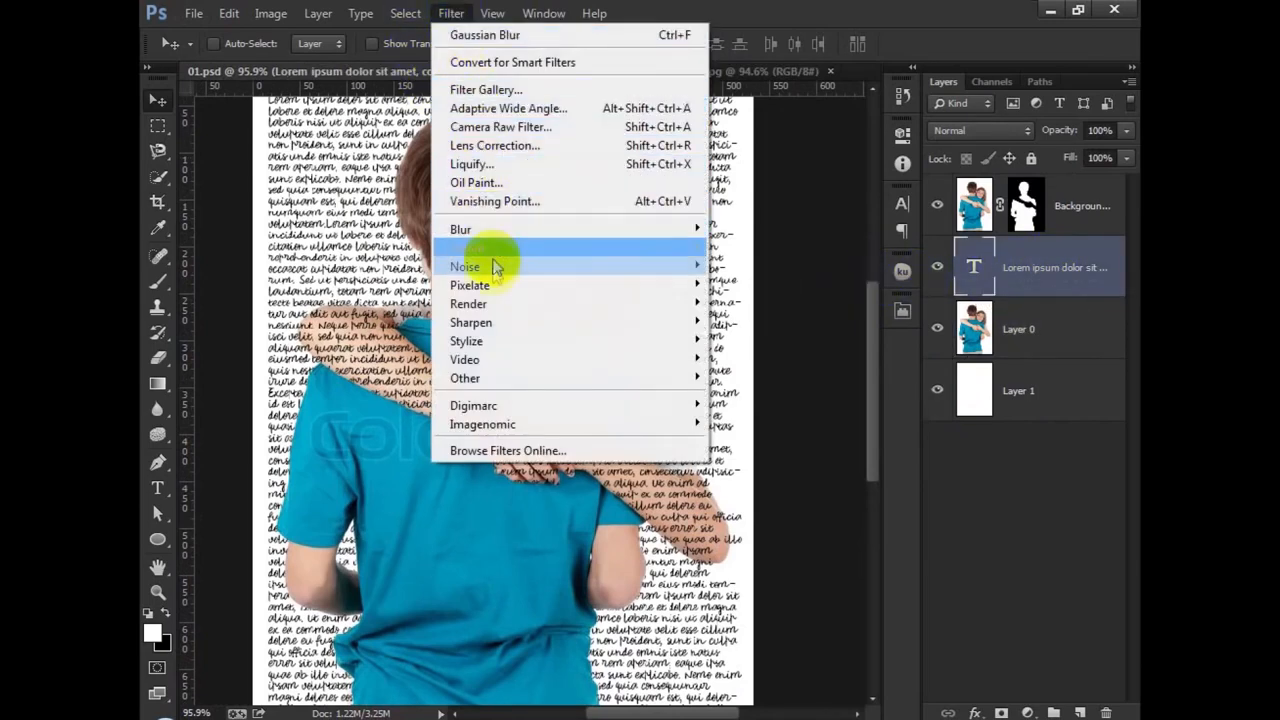
pyautogui.moveTo(492, 255)
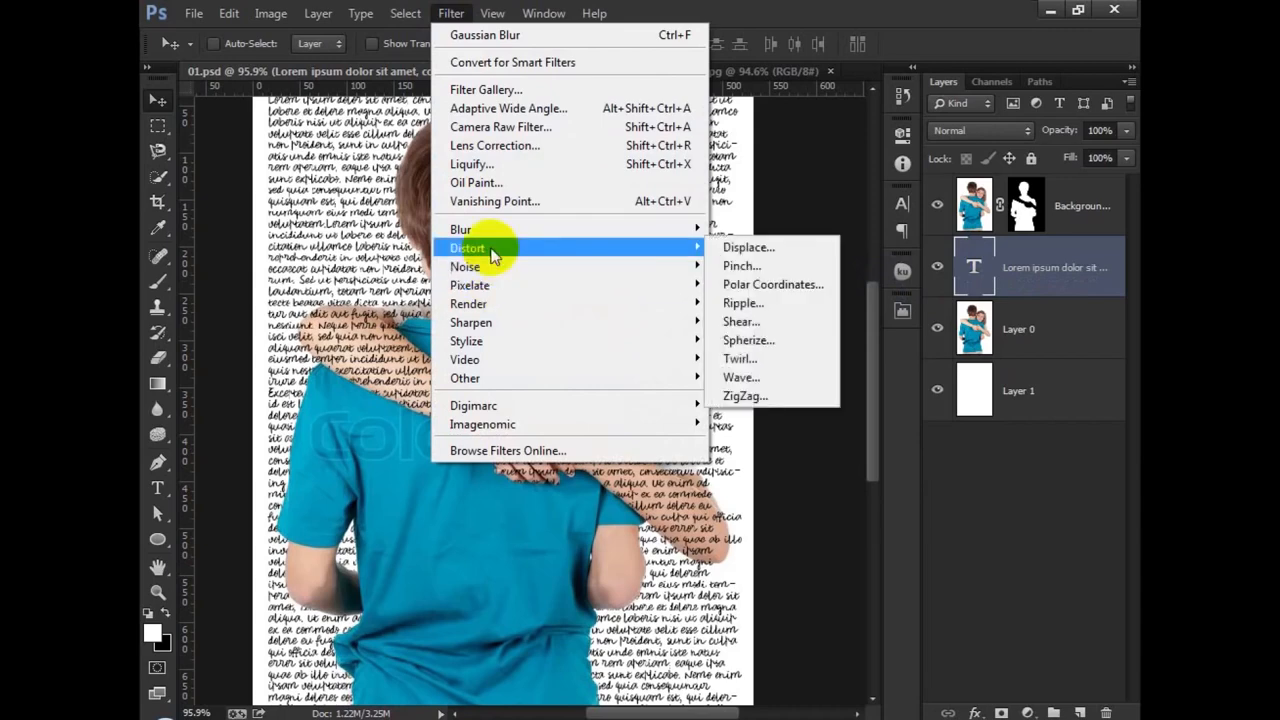
pyautogui.click(766, 257)
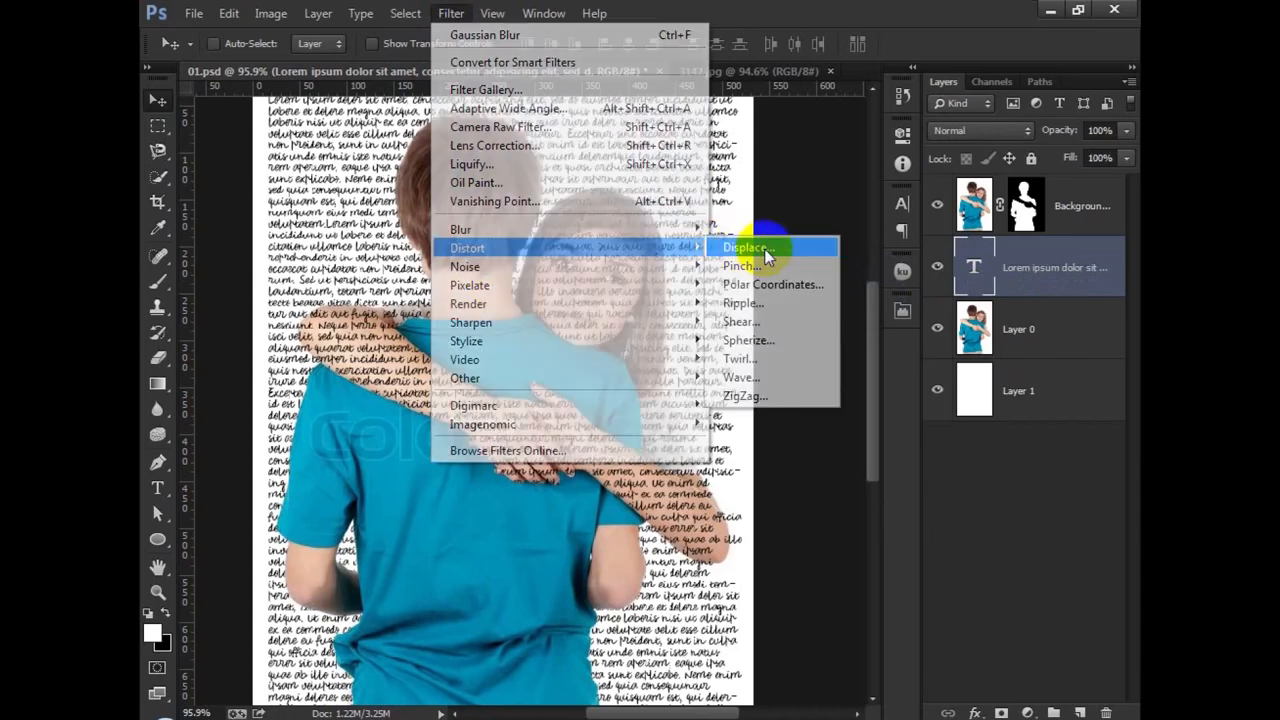
pyautogui.click(580, 294)
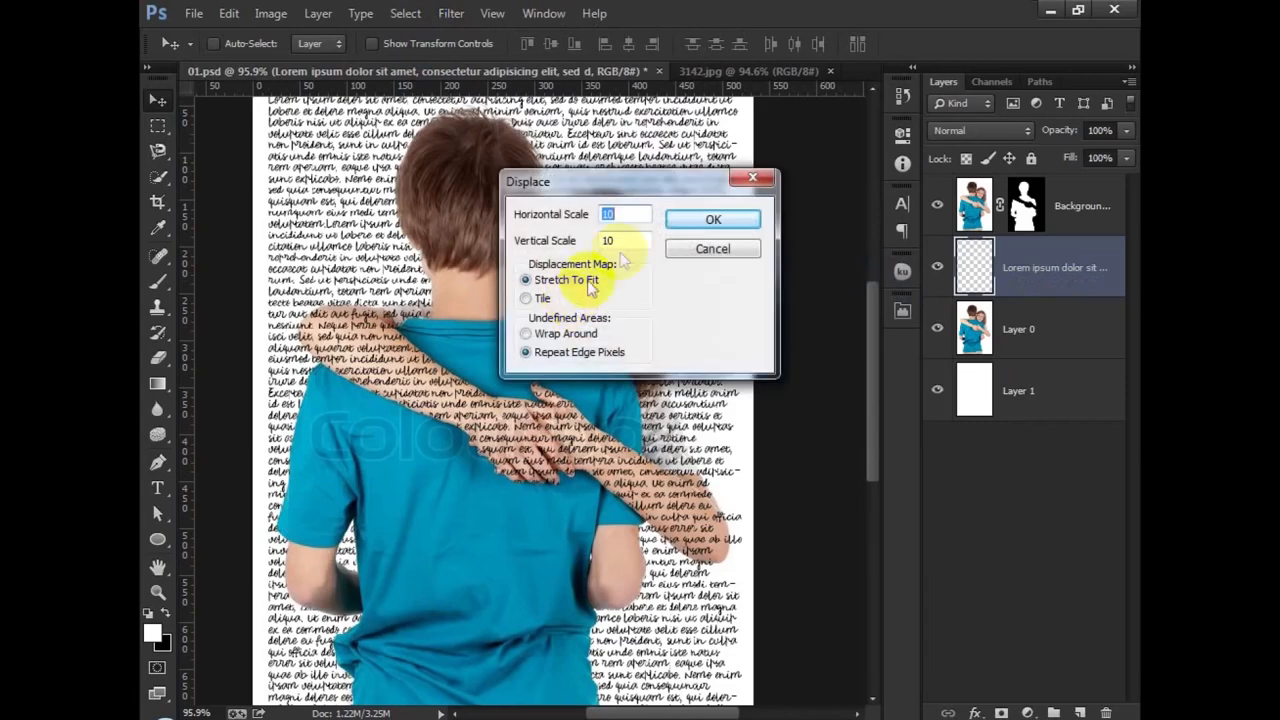
pyautogui.click(718, 220)
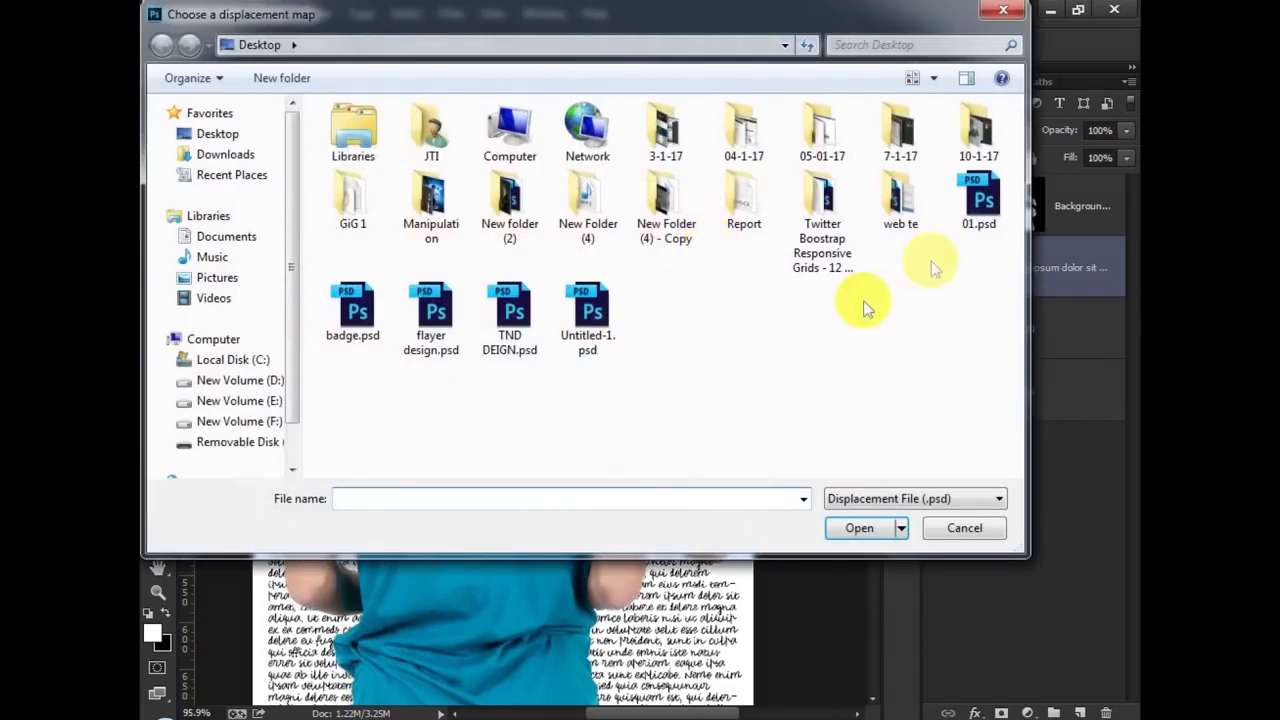
pyautogui.doubleClick(983, 210)
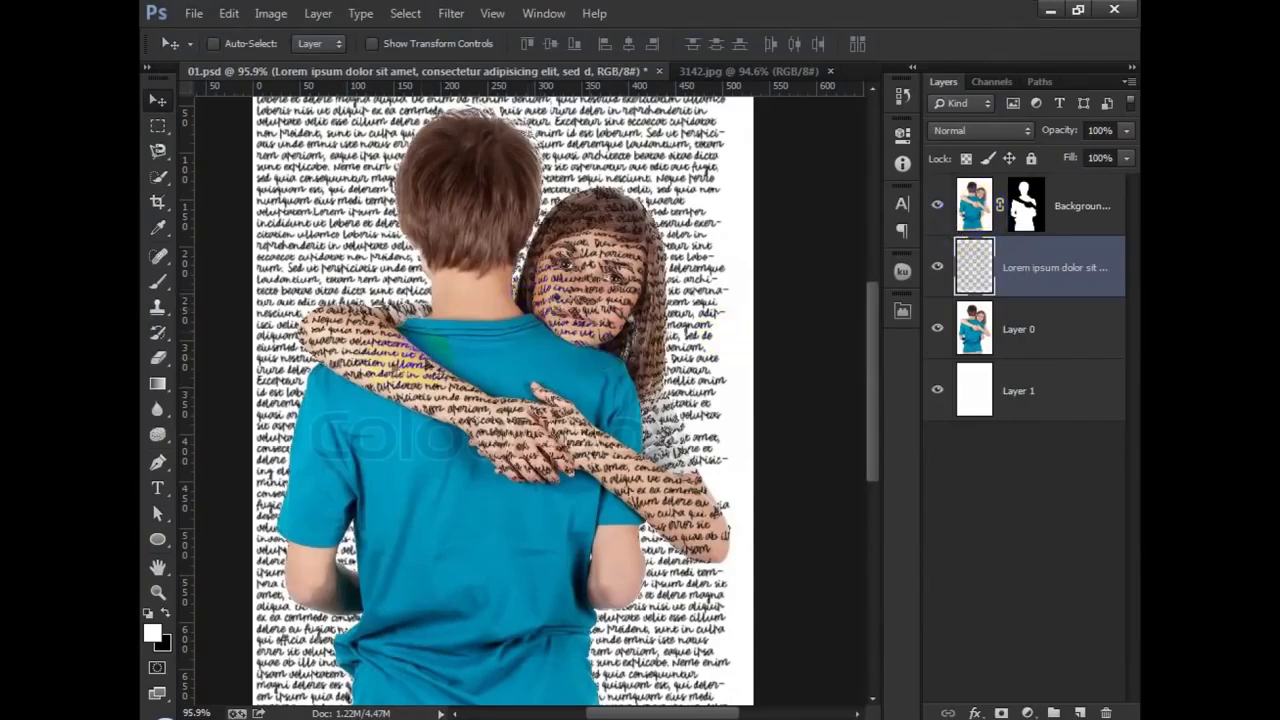
pyautogui.scroll(4, 374, 366)
pyautogui.scroll(-5, 620, 497)
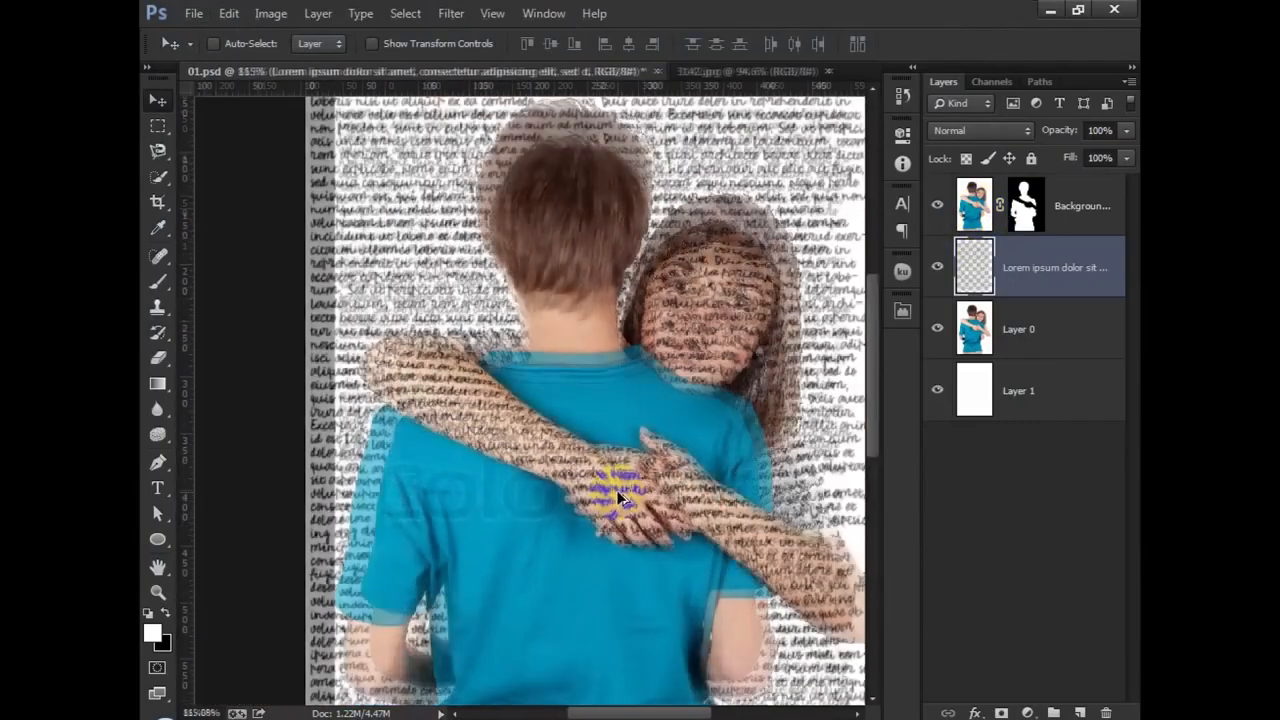
# Reduce Layer 0's opacity to 93% and convert it to black and white with Reds at 152% and Yellows at 58%
pyautogui.click(1043, 334)
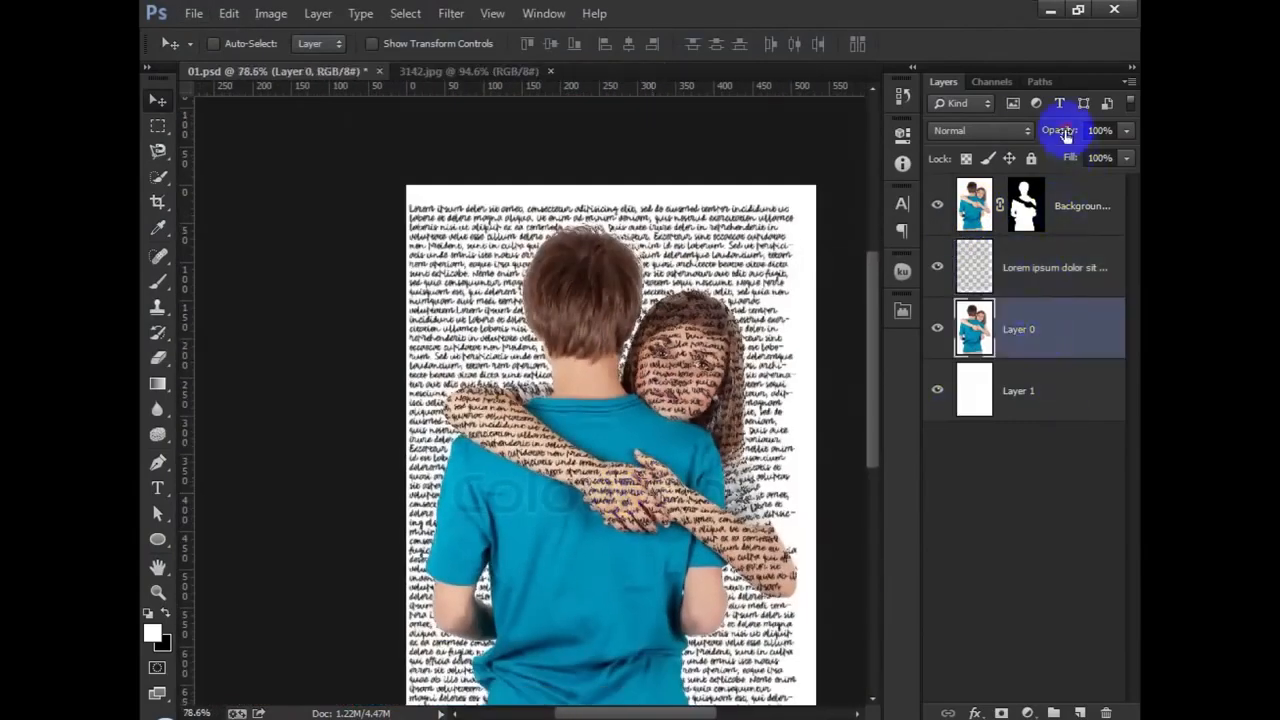
pyautogui.moveTo(1054, 131)
pyautogui.mouseDown()
pyautogui.moveTo(990, 121)
pyautogui.moveTo(1055, 122)
pyautogui.mouseUp()
pyautogui.click(271, 13)
pyautogui.moveTo(293, 66)
pyautogui.click(505, 200)
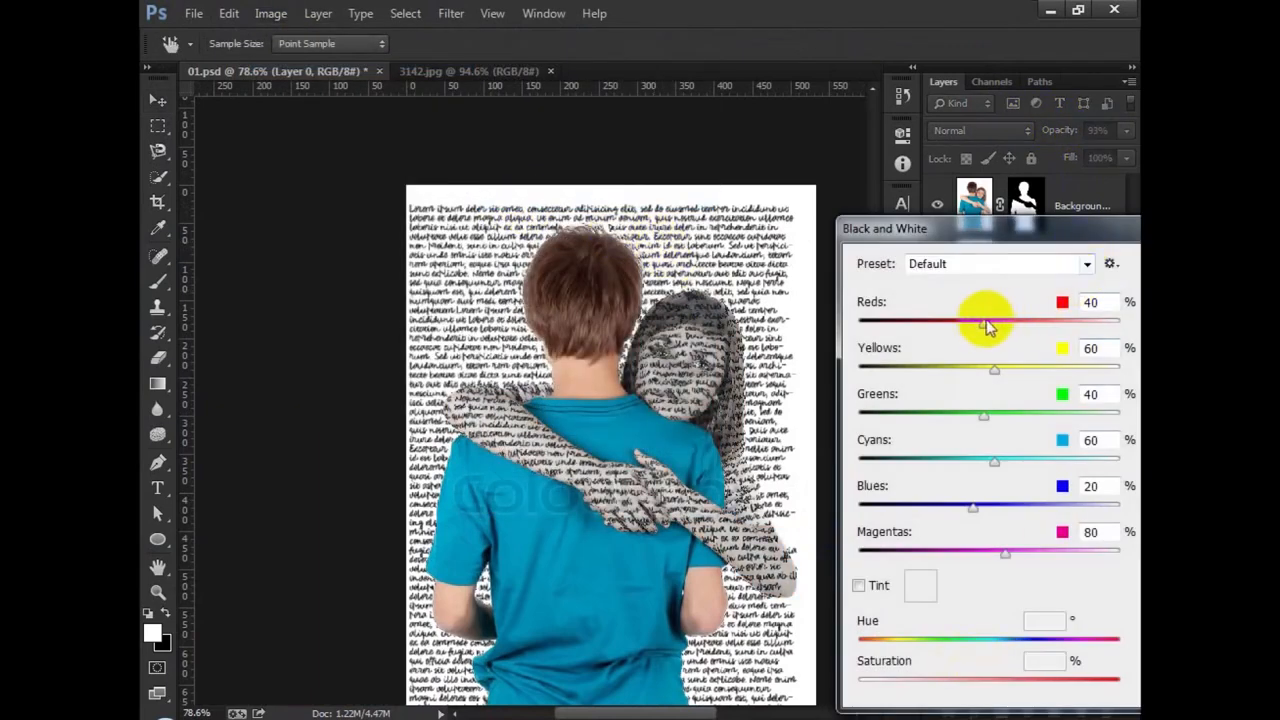
pyautogui.moveTo(984, 322); pyautogui.dragTo(1021, 330)
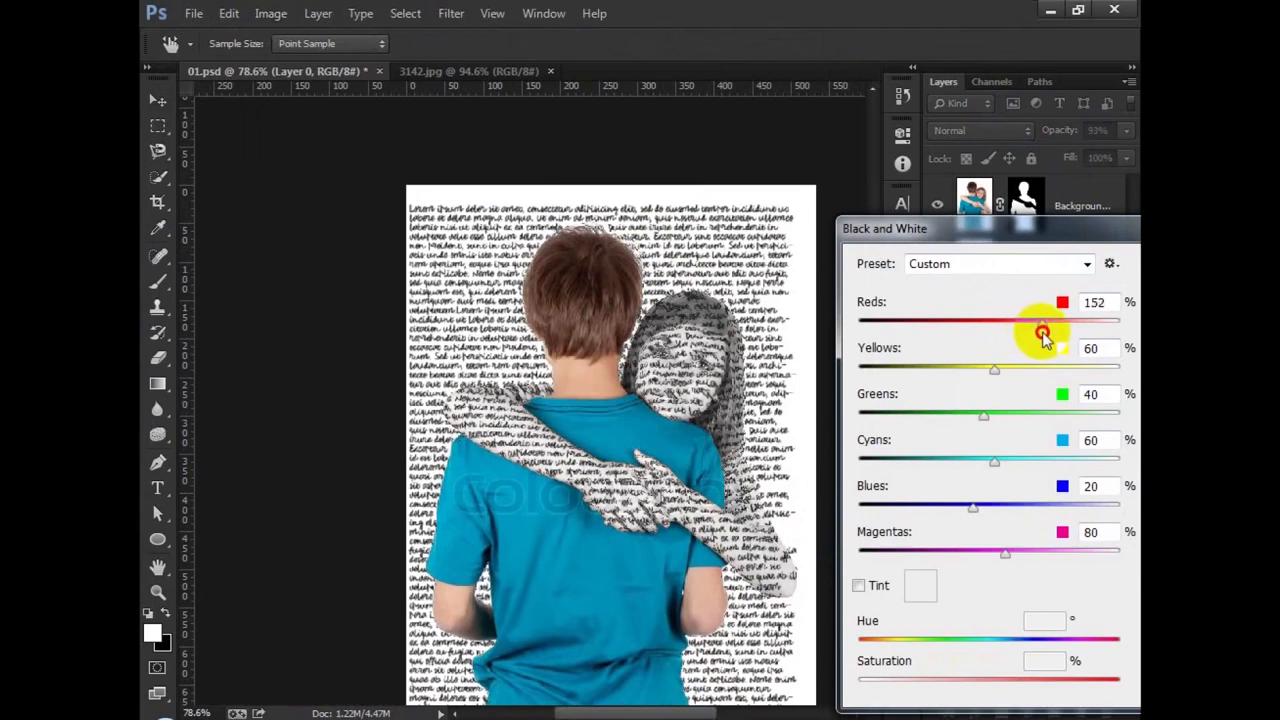
pyautogui.moveTo(995, 370)
pyautogui.mouseDown()
pyautogui.moveTo(1020, 371)
pyautogui.moveTo(946, 362)
pyautogui.moveTo(993, 370)
pyautogui.mouseUp()
pyautogui.moveTo(1065, 232); pyautogui.dragTo(771, 167)
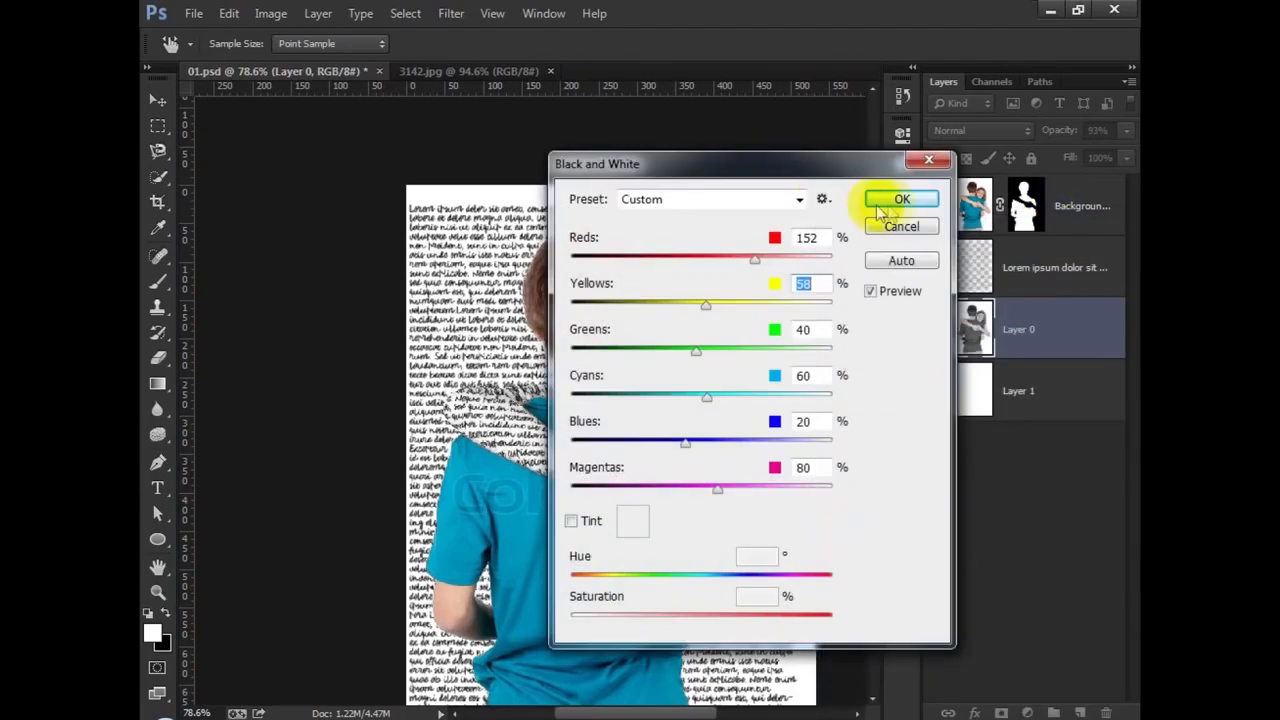
pyautogui.click(886, 200)
pyautogui.scroll(4, 748, 393)
pyautogui.moveTo(748, 400); pyautogui.dragTo(745, 338)
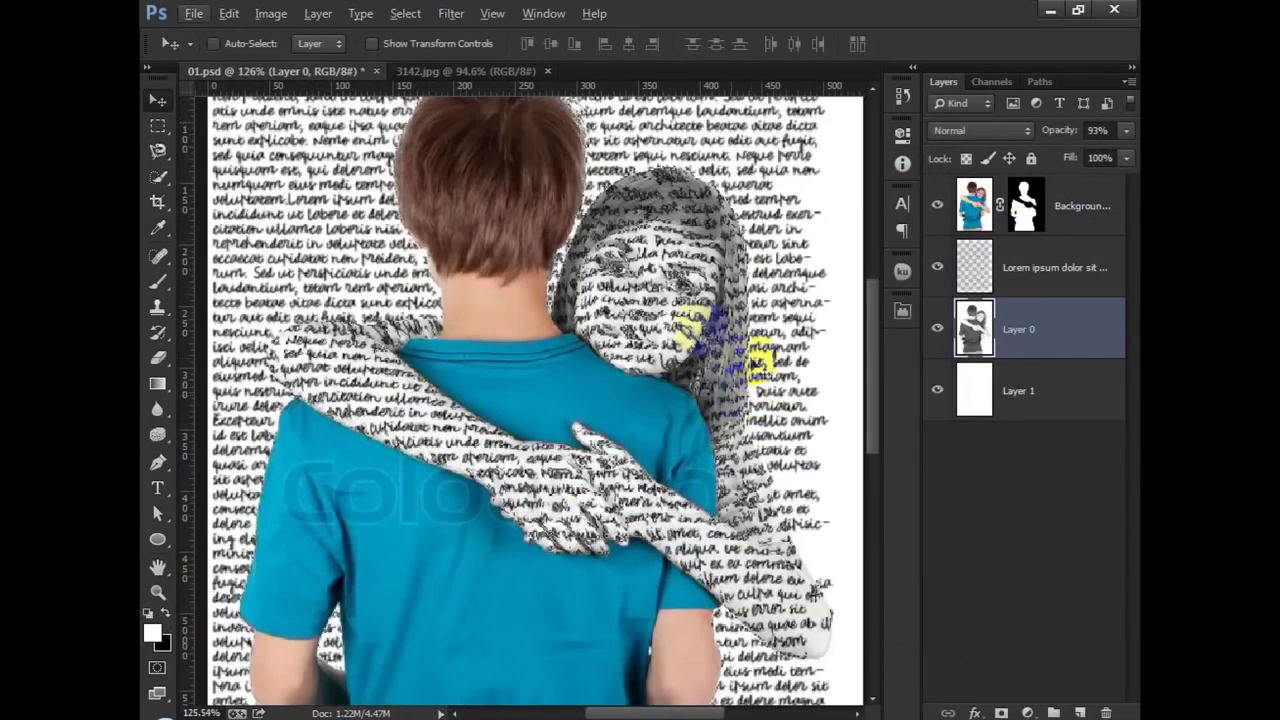